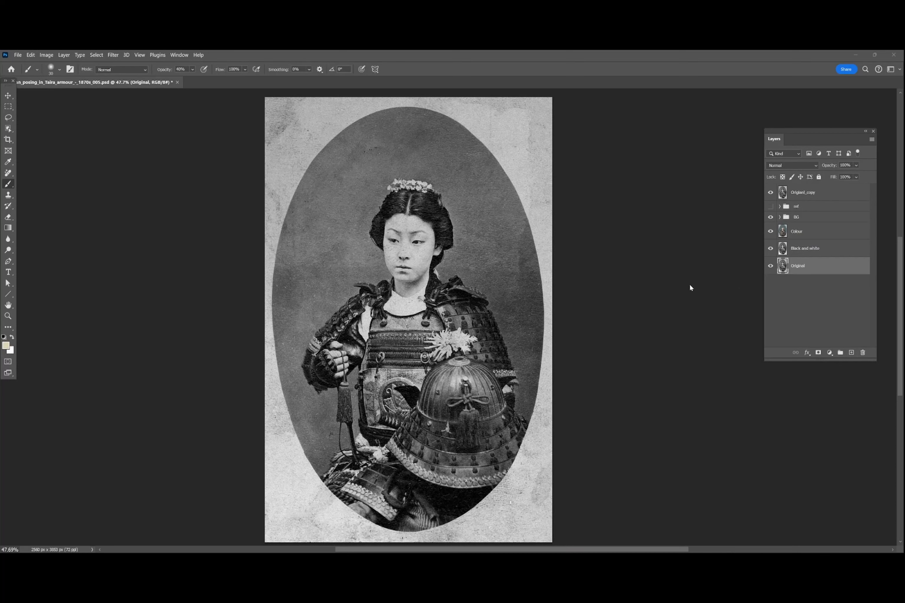
Step: Hide the Original_copy layer and compare the black-and-white portrait with the colourised version
scroll(468, 219, up, 5)
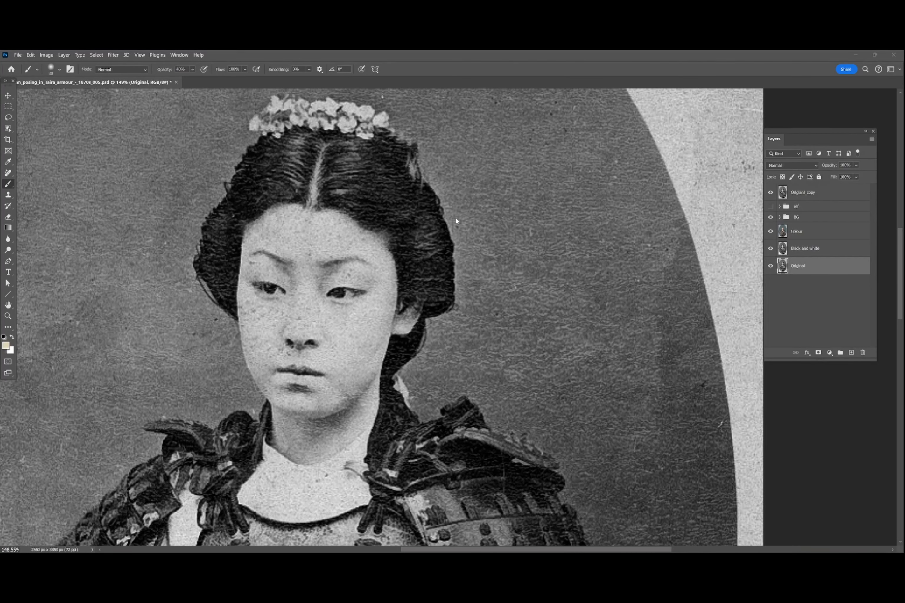
drag(499, 327, 524, 298)
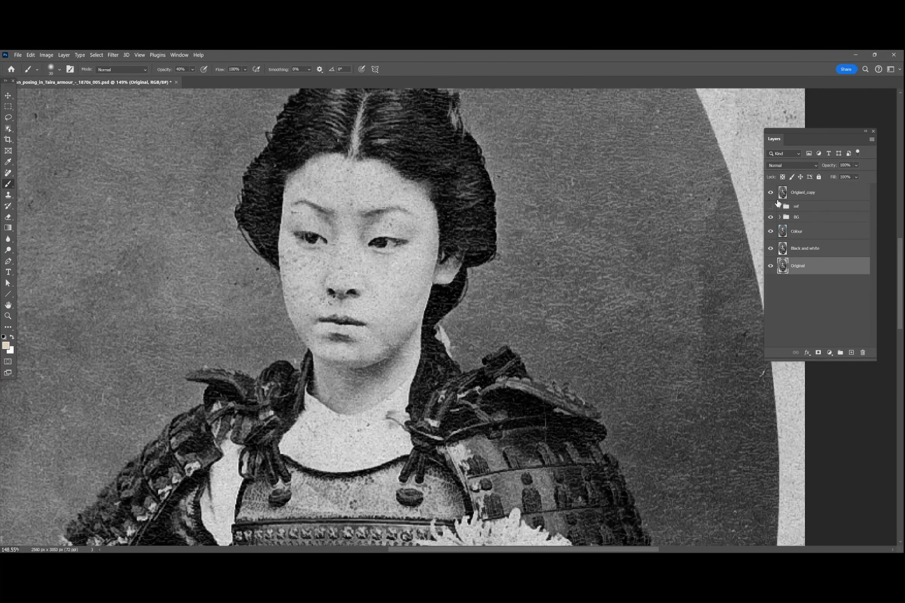
click(771, 193)
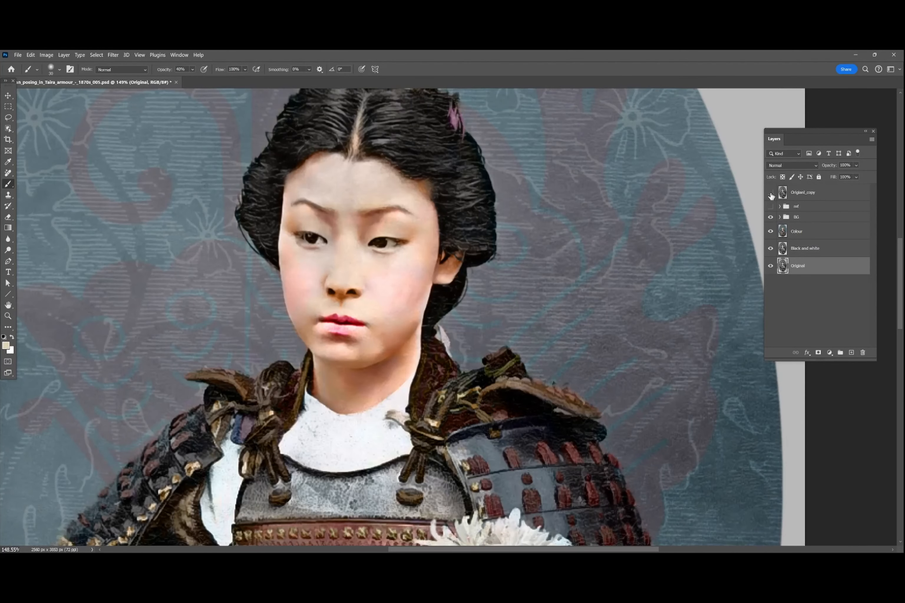
scroll(640, 214, down, 5)
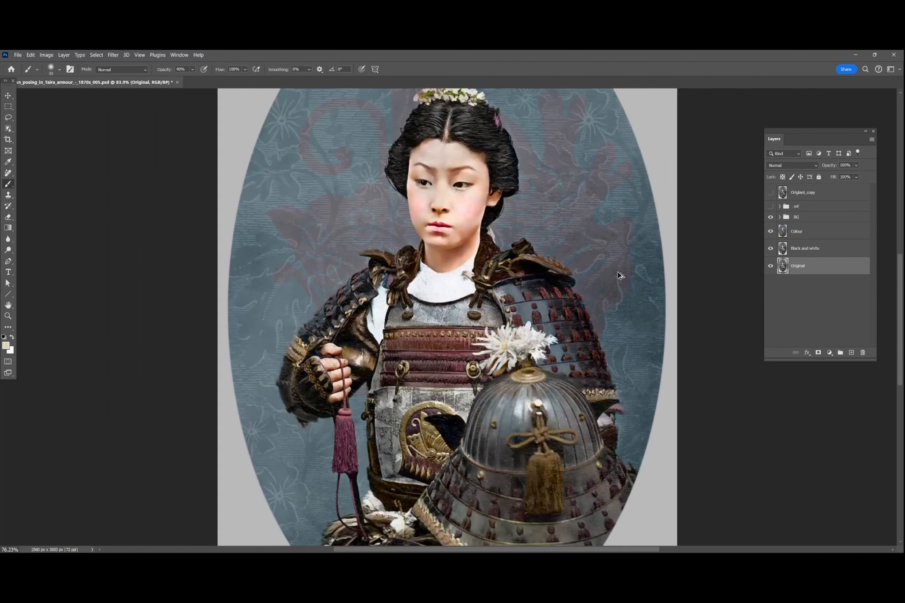
scroll(620, 275, down, 2)
drag(620, 276, 513, 235)
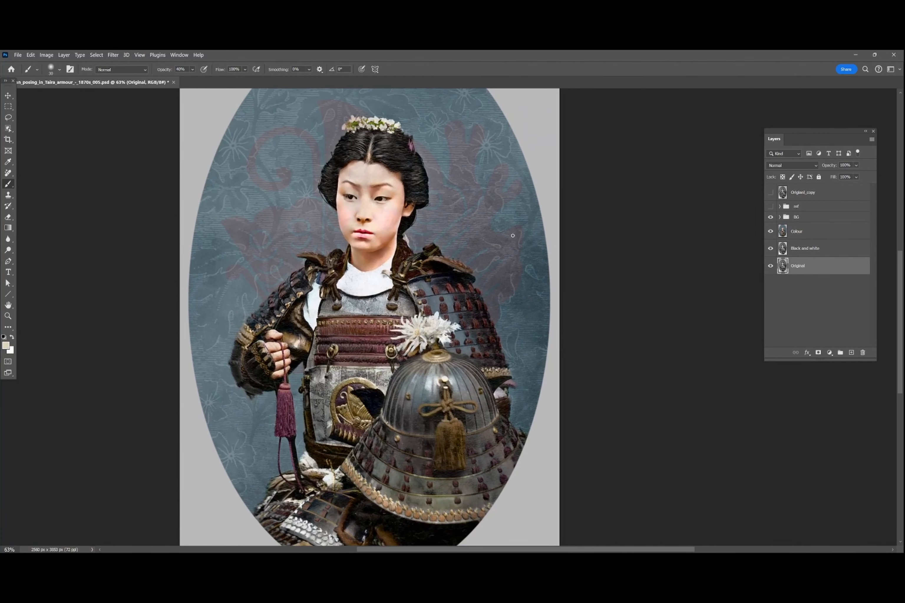
Step: Expand and show the ref group, hide its lil-nas-x layer, and examine the armour and flower reference images
click(780, 207)
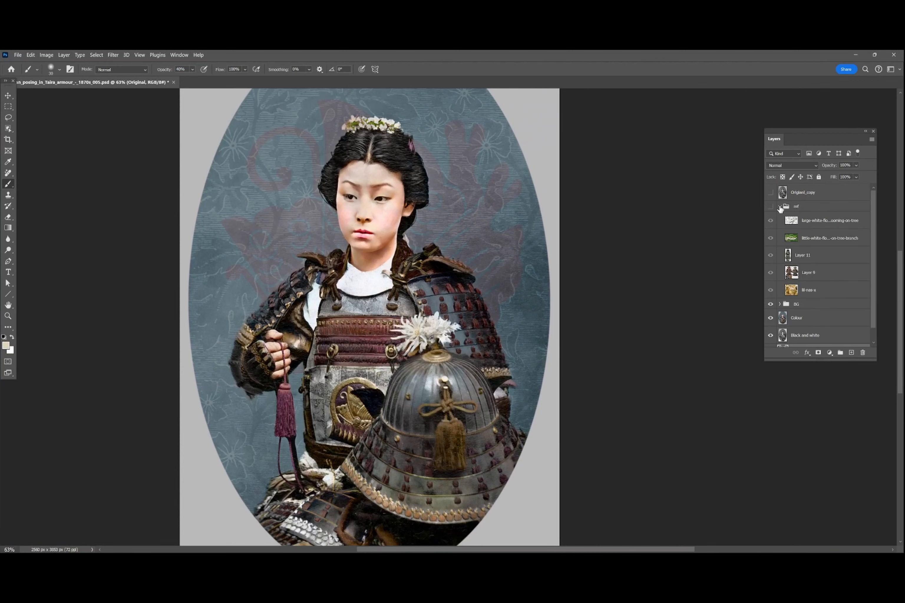
click(771, 256)
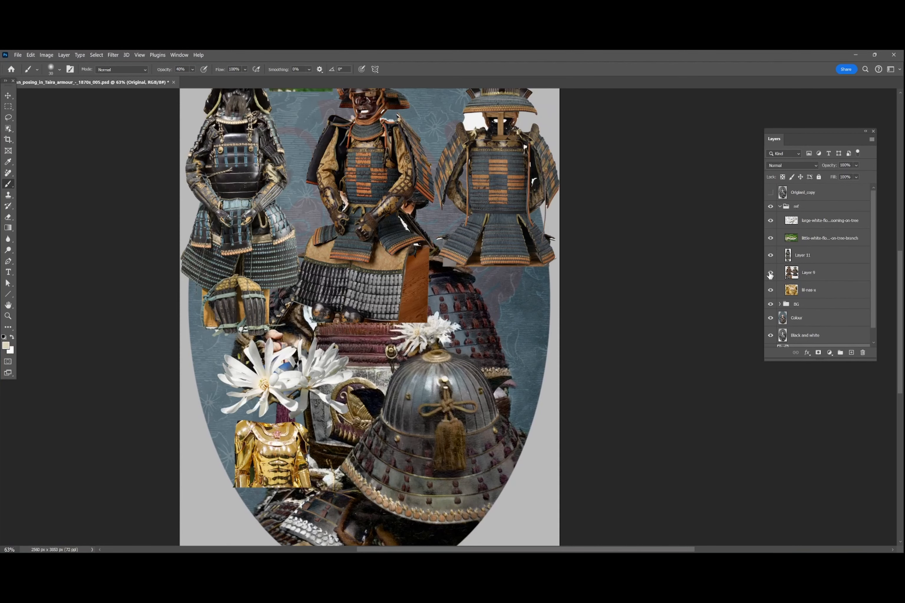
click(771, 291)
drag(577, 229, 598, 366)
scroll(238, 268, up, 7)
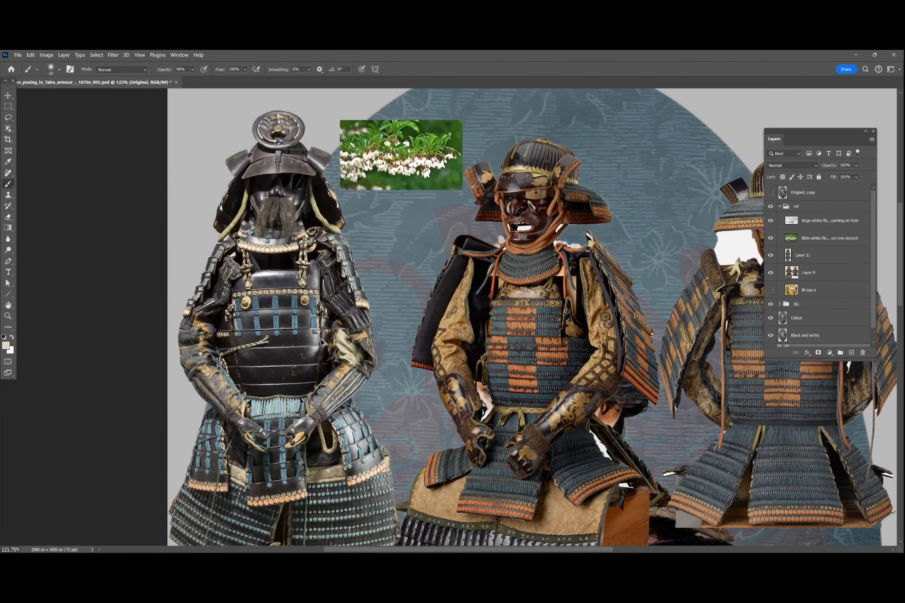
drag(646, 418, 539, 349)
drag(568, 407, 581, 173)
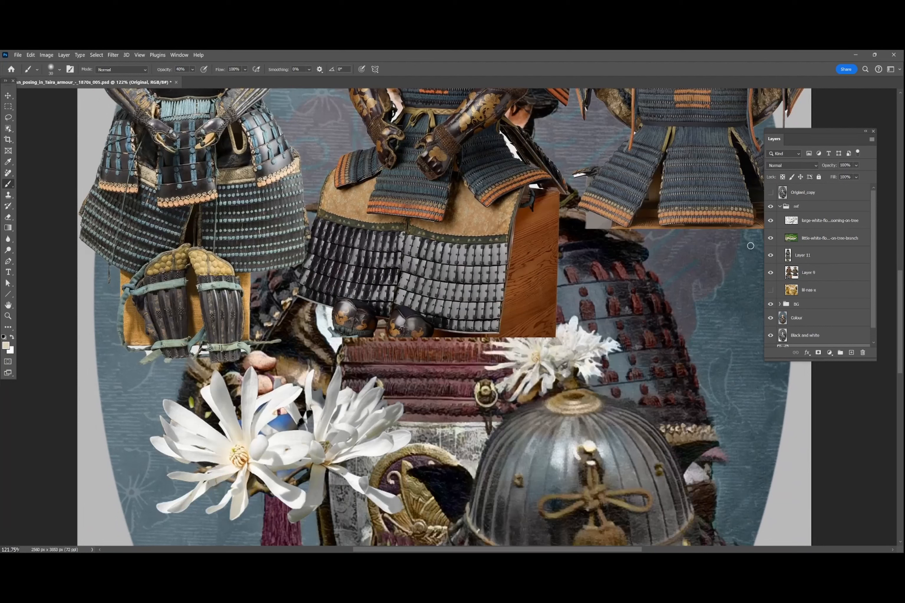
Step: Move the large white flower reference image slightly up and to the left over the portrait
click(826, 228)
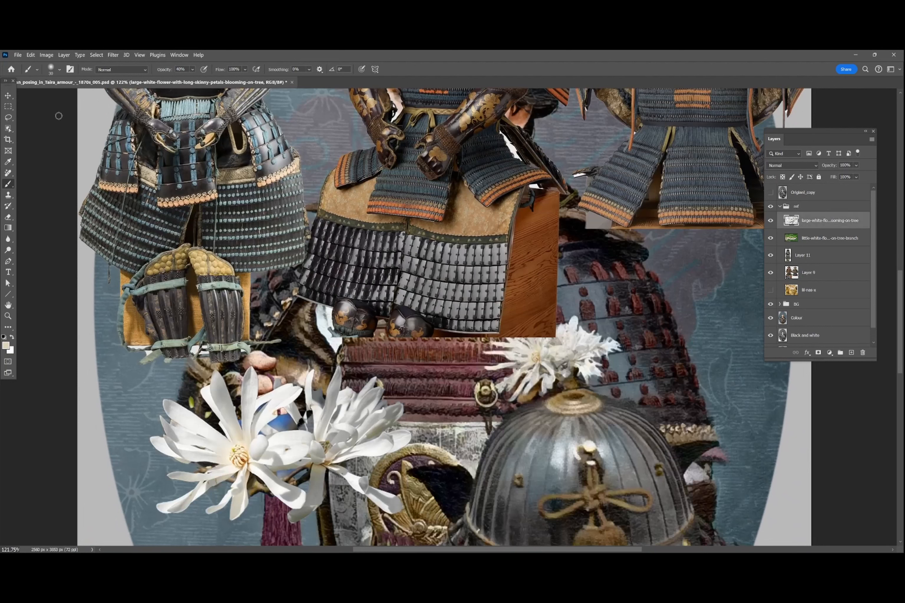
click(9, 96)
drag(365, 431, 326, 408)
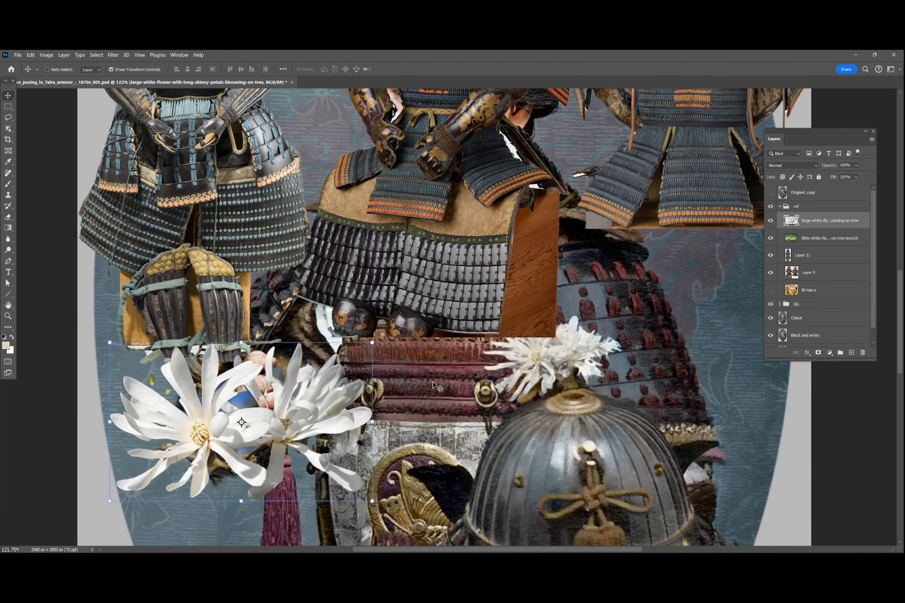
Step: Move the Layer 11 armour reference down beside the woman's figure and hide Layer 9
click(818, 254)
drag(240, 206, 245, 398)
click(770, 272)
drag(379, 238, 413, 276)
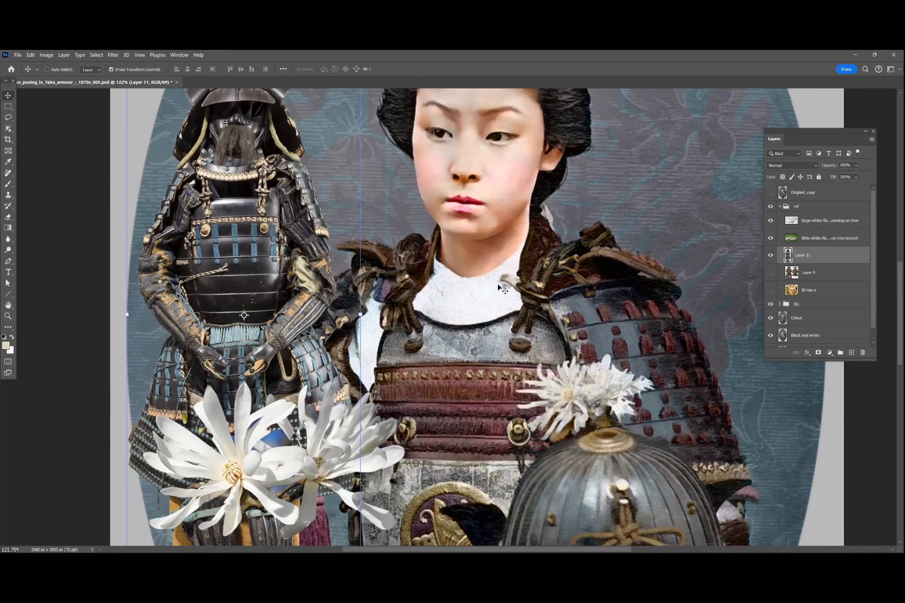
Step: Hide Layer 11 and both the large and little white flower reference layers
click(770, 256)
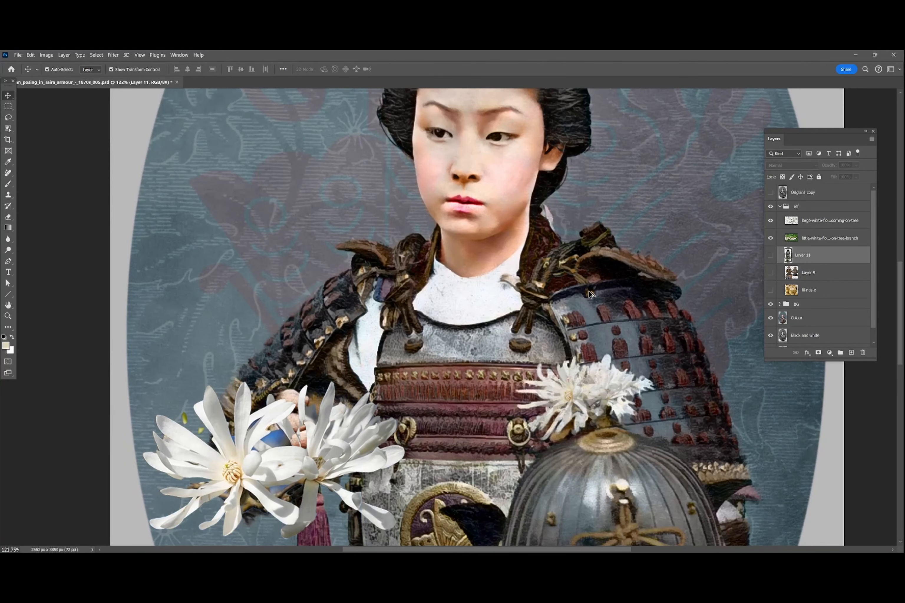
scroll(590, 295, down, 3)
drag(547, 397, 465, 288)
click(771, 221)
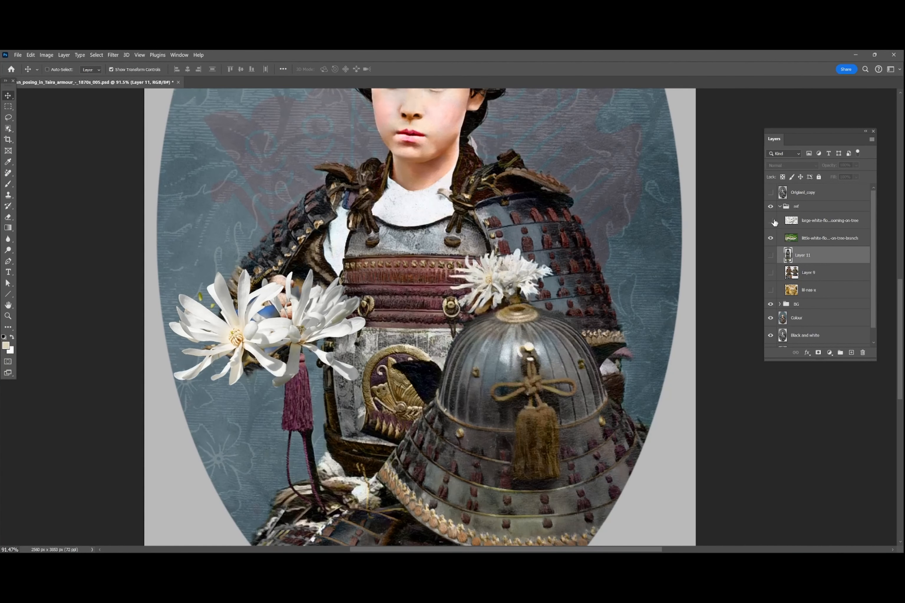
click(770, 238)
Step: Compare the hair flowers with the little white flower reference, and the colourised armour with the Original_copy layer
drag(531, 155, 511, 388)
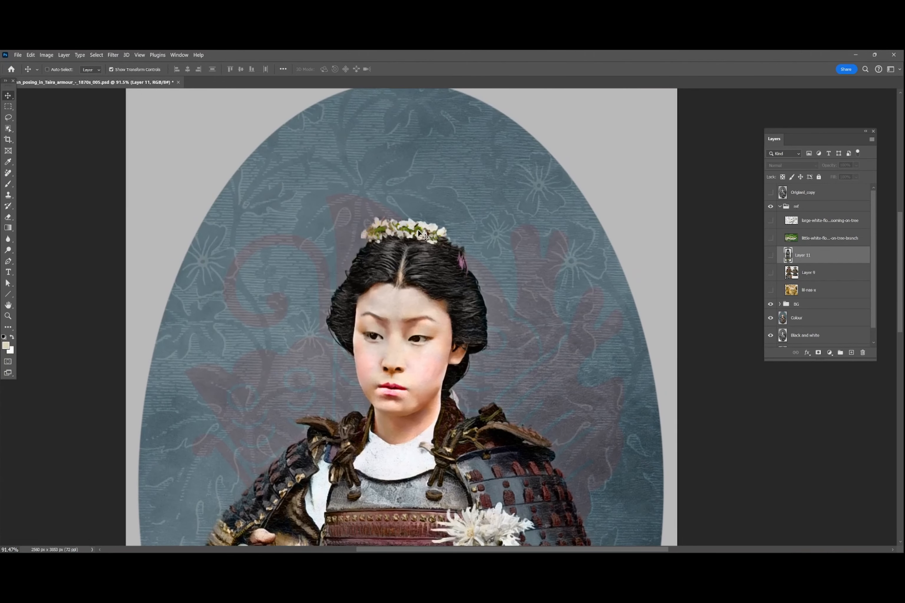
click(770, 238)
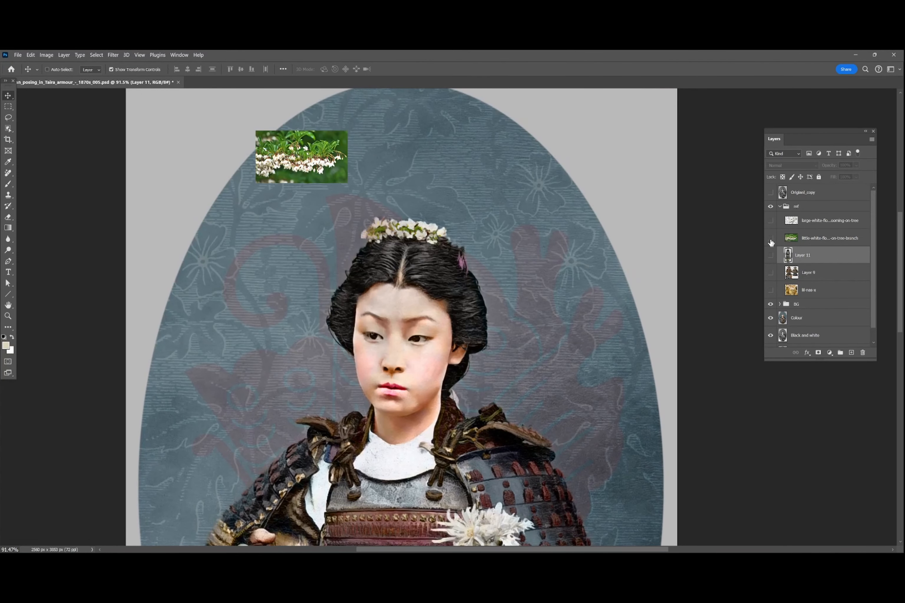
click(770, 239)
scroll(643, 360, down, 6)
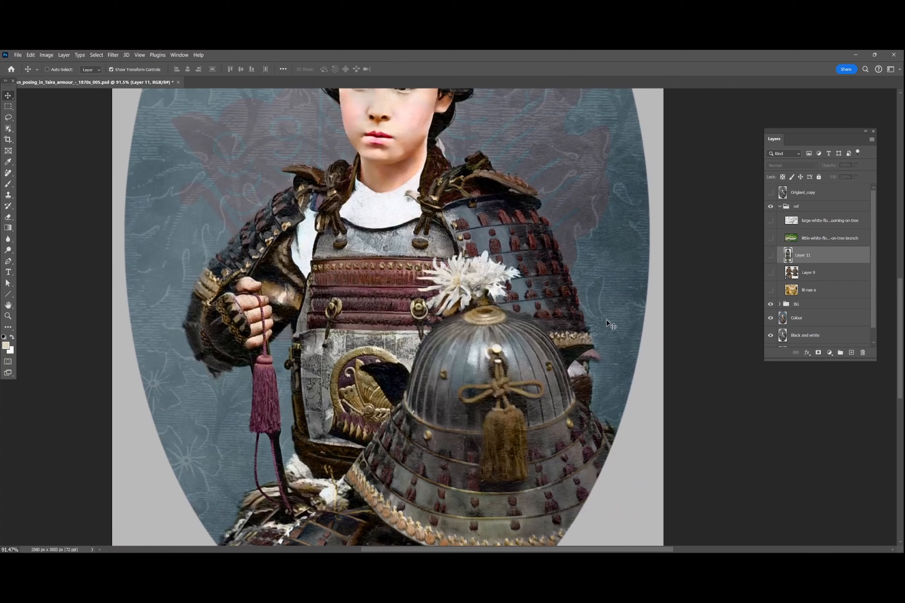
click(771, 193)
click(771, 193)
Step: Show the lil-nas-x layer and move its gold armour image to the portrait's lower-left edge, beside the purple tassel
click(801, 295)
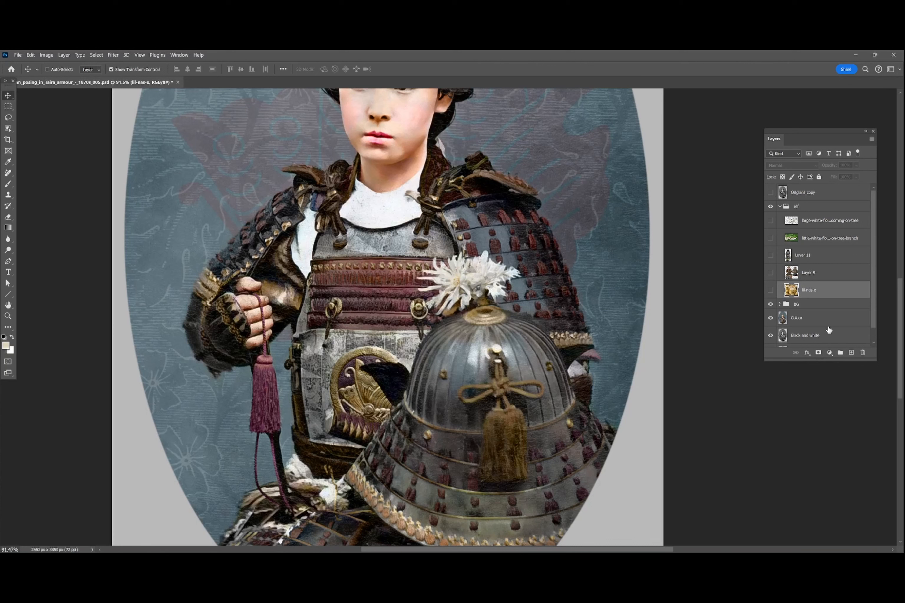
click(771, 290)
drag(272, 458, 199, 429)
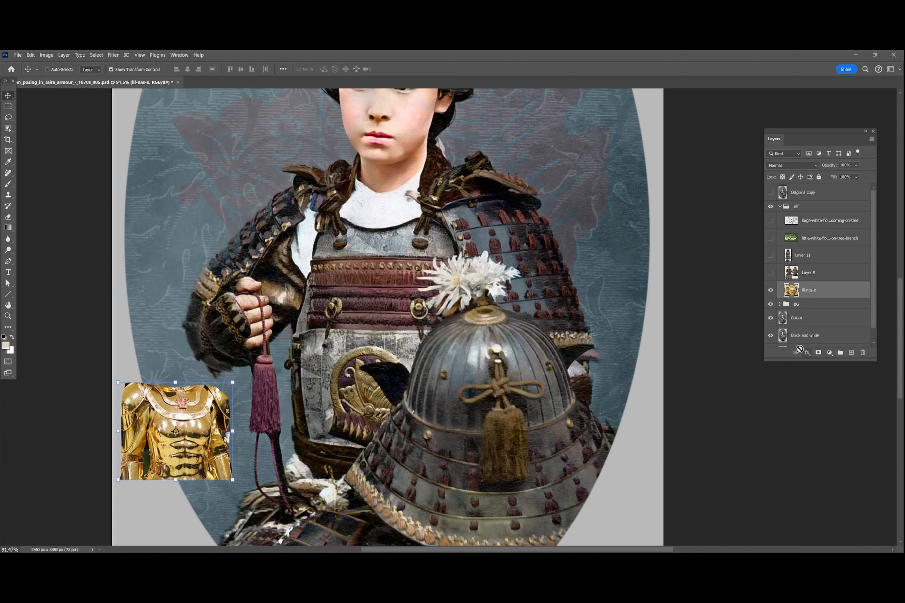
Step: Add a Gradient Map adjustment layer and place it directly below the lil-nas-x layer
click(809, 305)
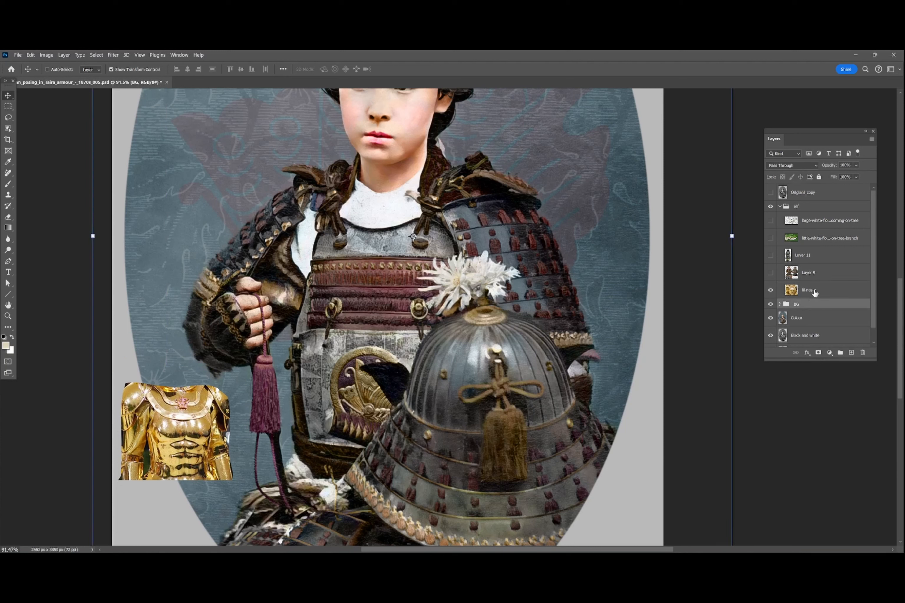
click(814, 293)
click(829, 352)
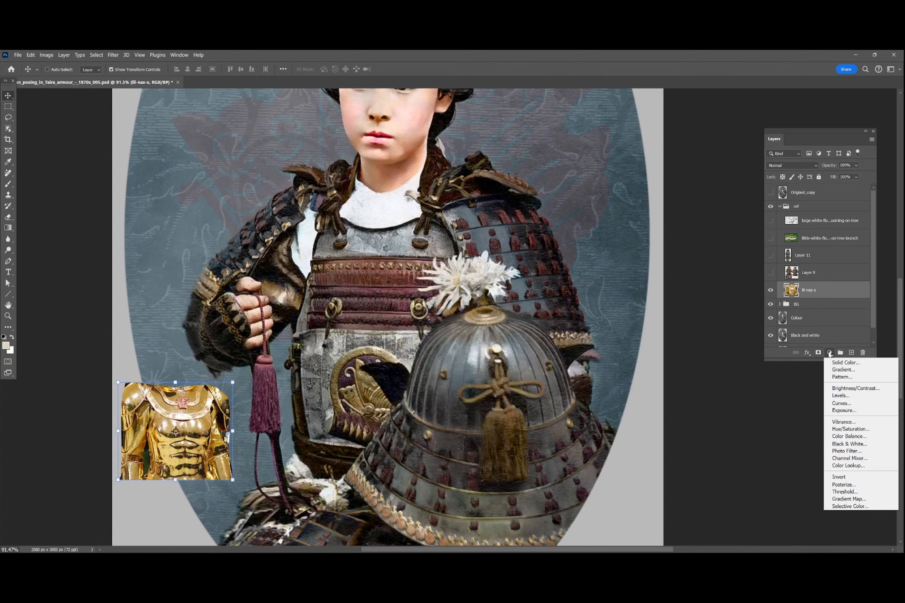
click(841, 499)
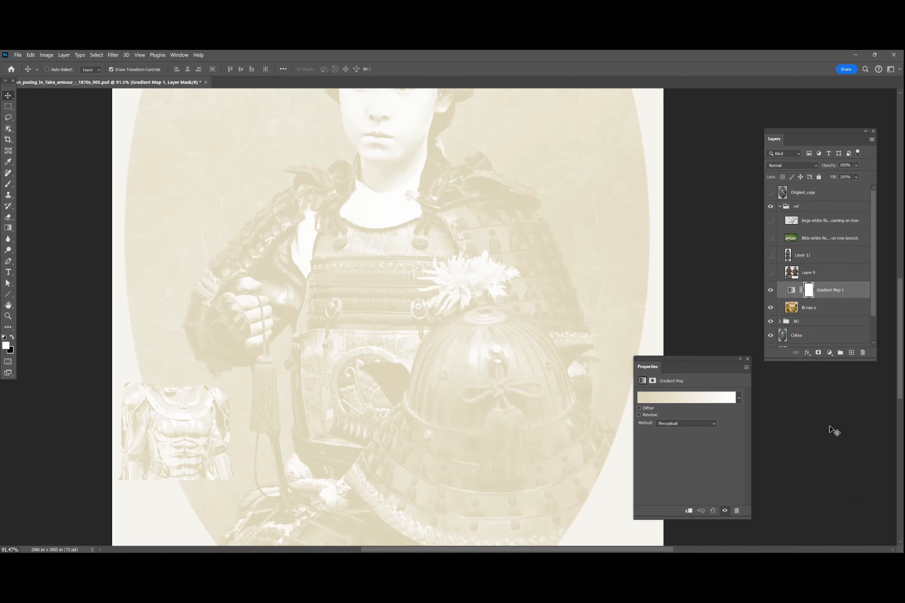
drag(836, 295, 839, 314)
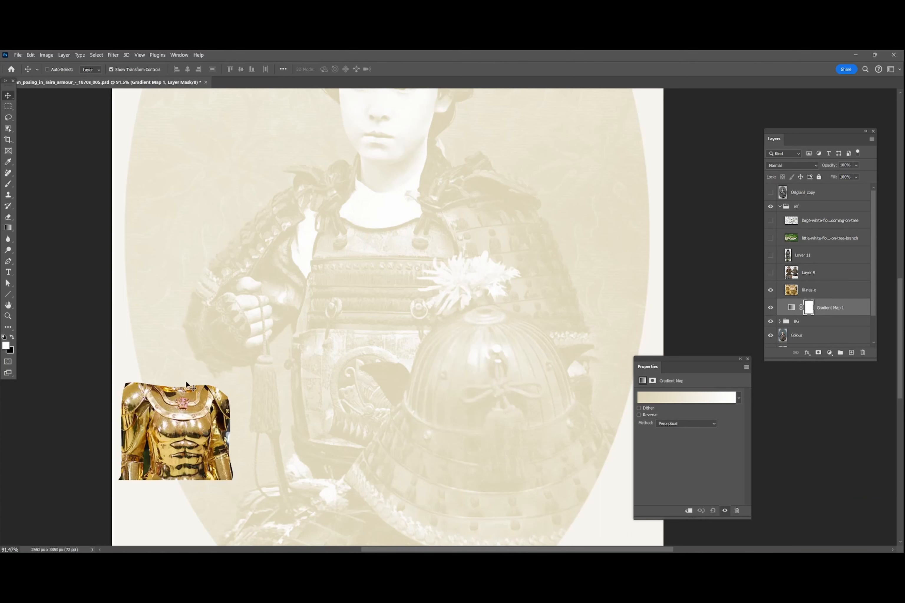
Step: Set the gradient map's dark stop at location 0 to 40351a, sampled from the gold armour's shadows
click(664, 403)
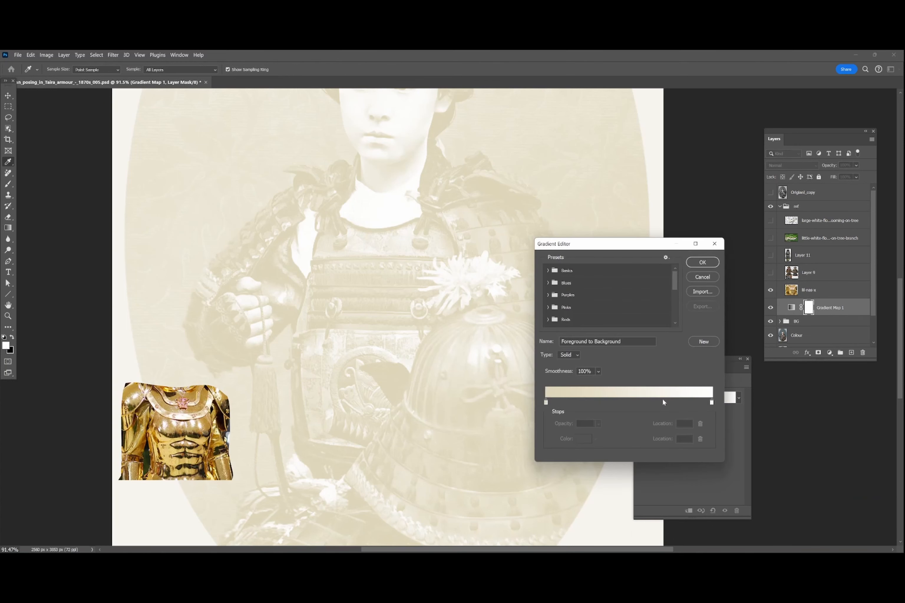
drag(675, 281, 678, 318)
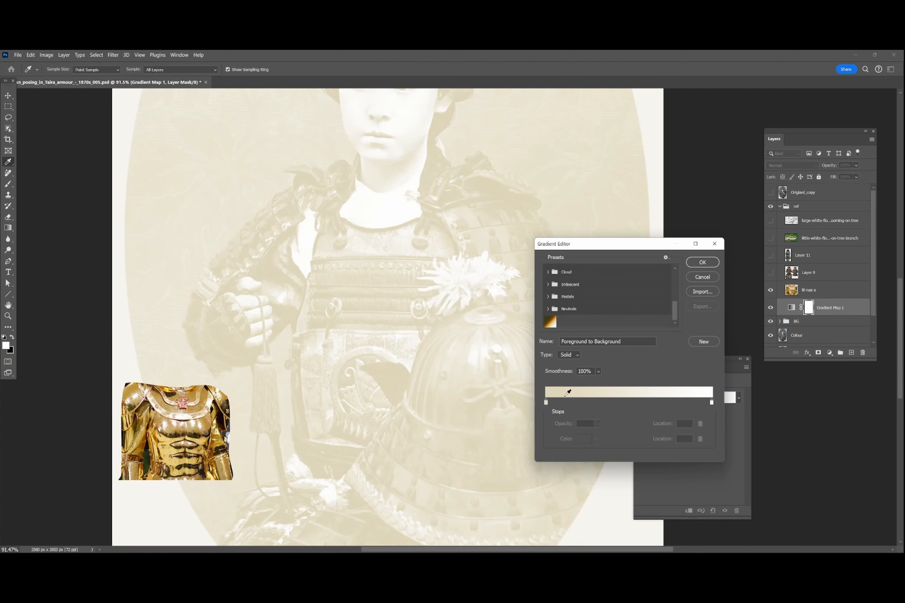
click(546, 404)
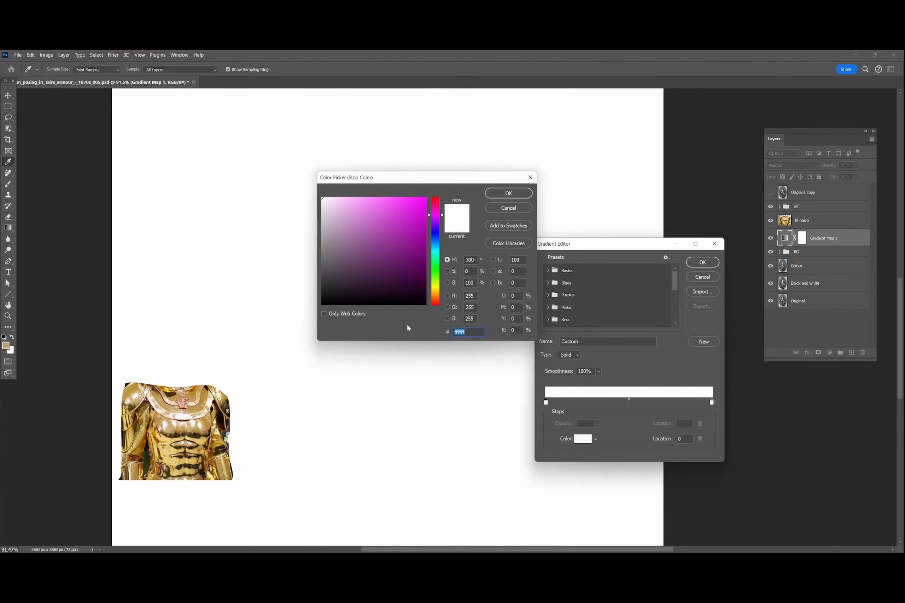
click(175, 435)
click(176, 435)
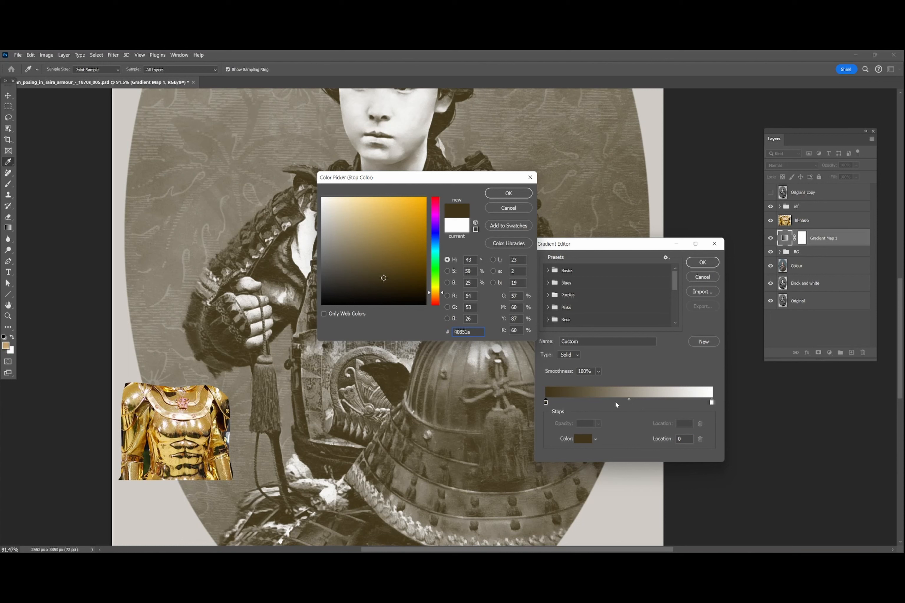
click(502, 194)
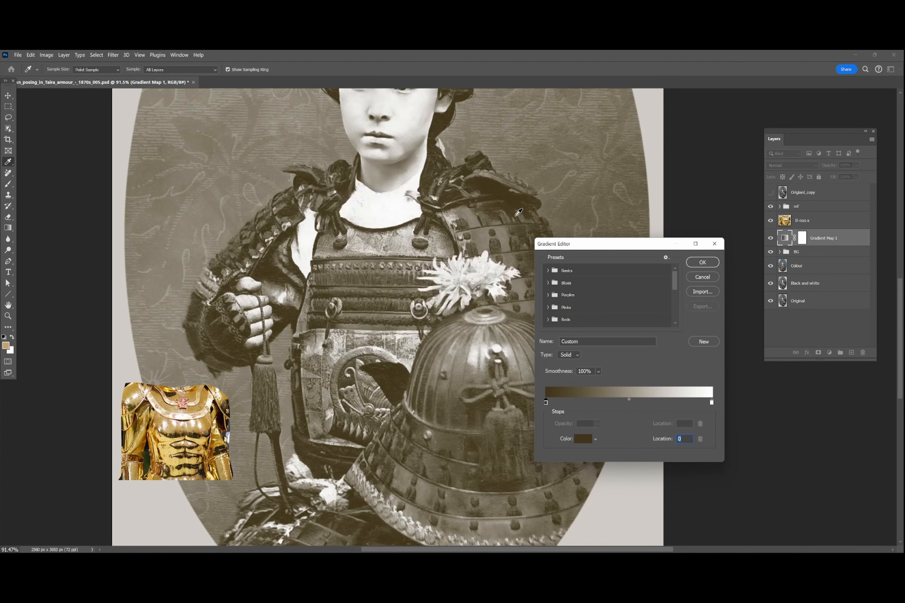
Step: Add a midtone stop at location 49 to the gradient, using a golden brown sampled from the gold armour
click(629, 400)
click(627, 405)
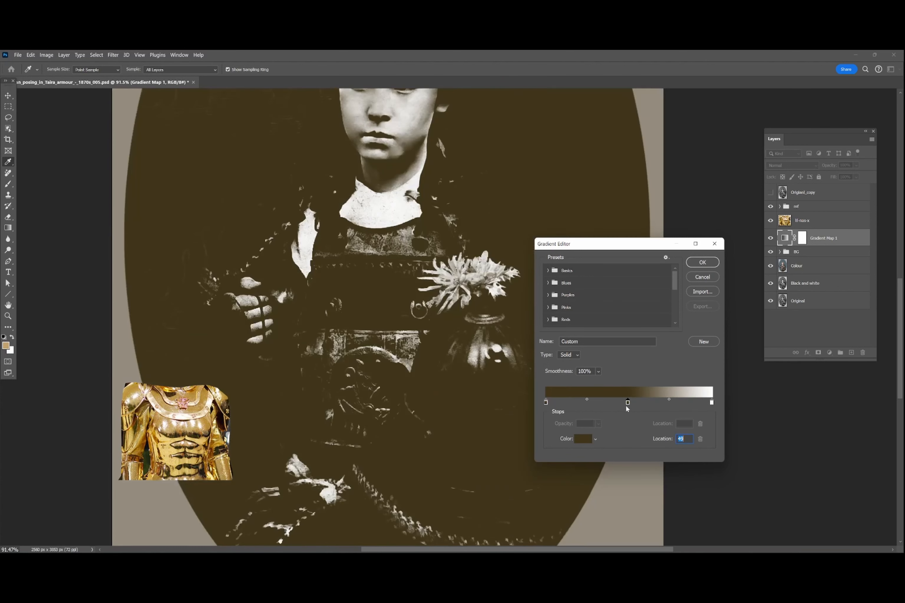
click(207, 424)
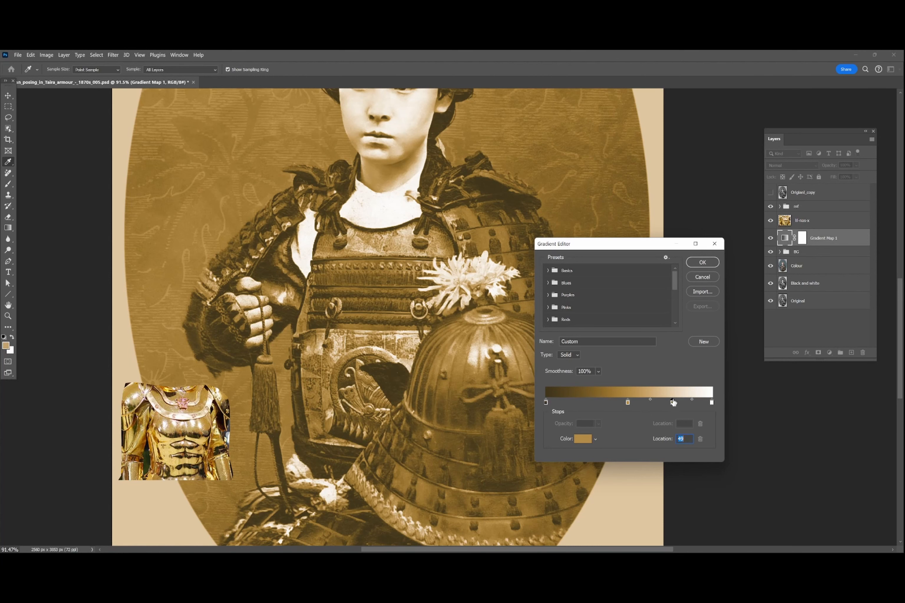
Step: Add a stop at location 76 and try gold armour samples for it, settling on a near-white highlight colour
click(673, 402)
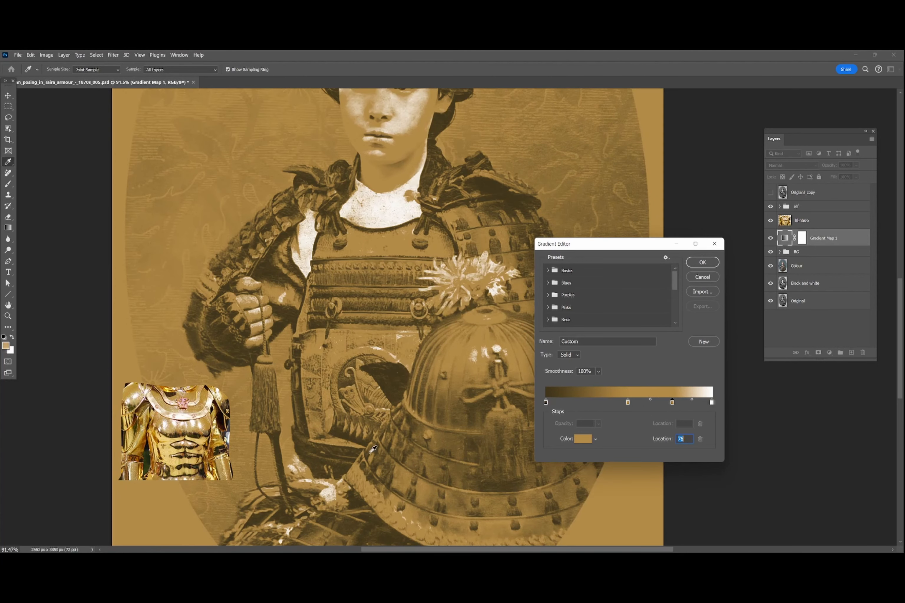
click(172, 440)
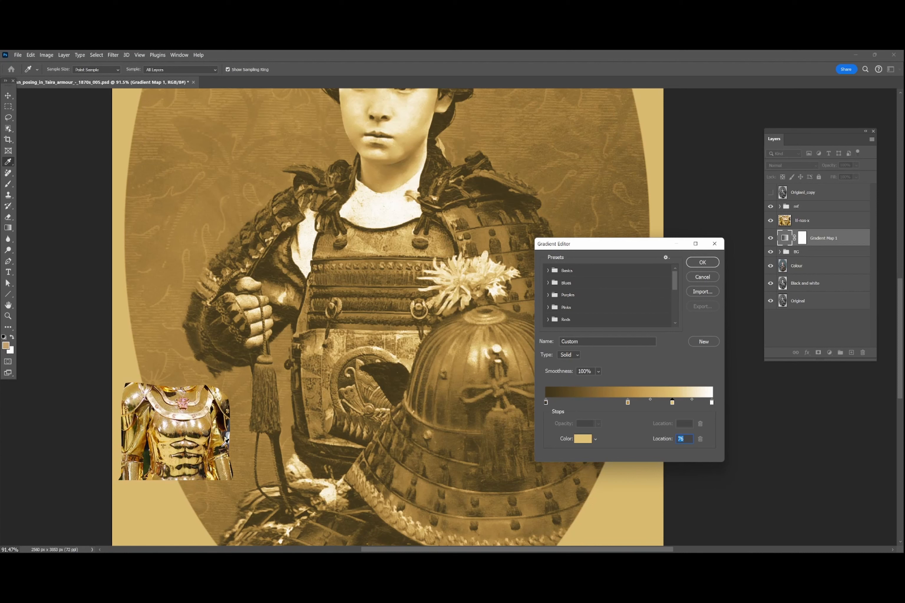
click(224, 438)
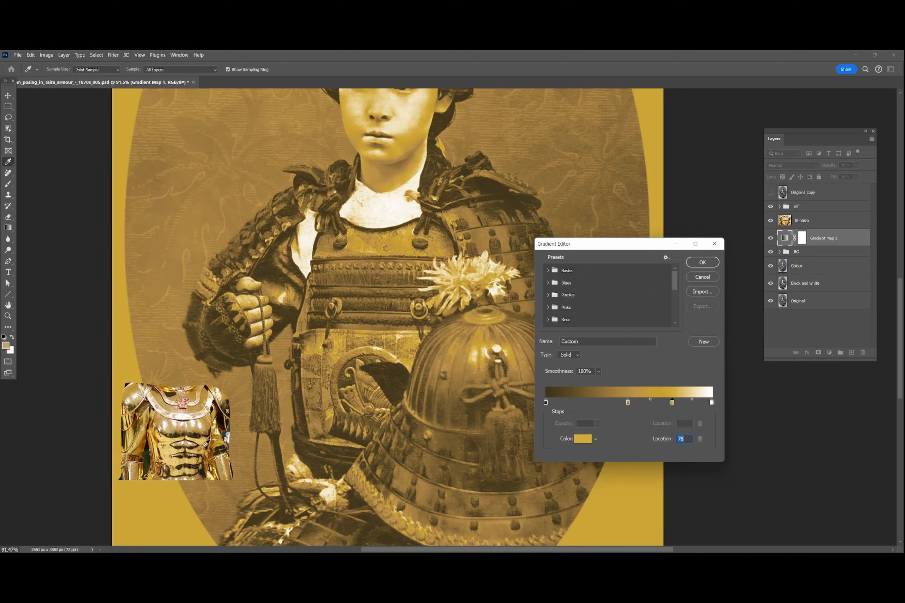
click(172, 422)
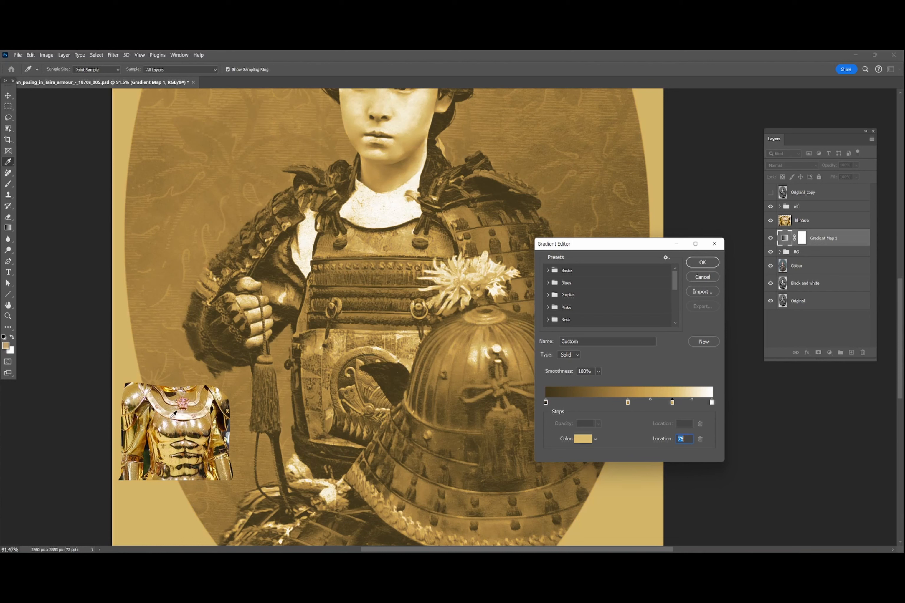
click(171, 414)
click(173, 414)
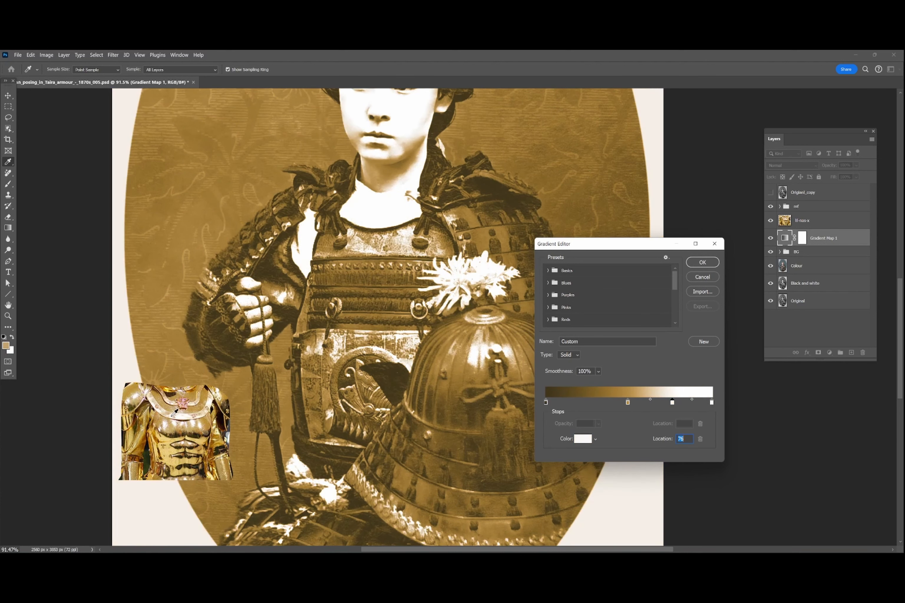
Step: Recolour the highlight stop at location 76 with a light gold sampled from the reference armour and move it to location 65
click(173, 414)
click(172, 414)
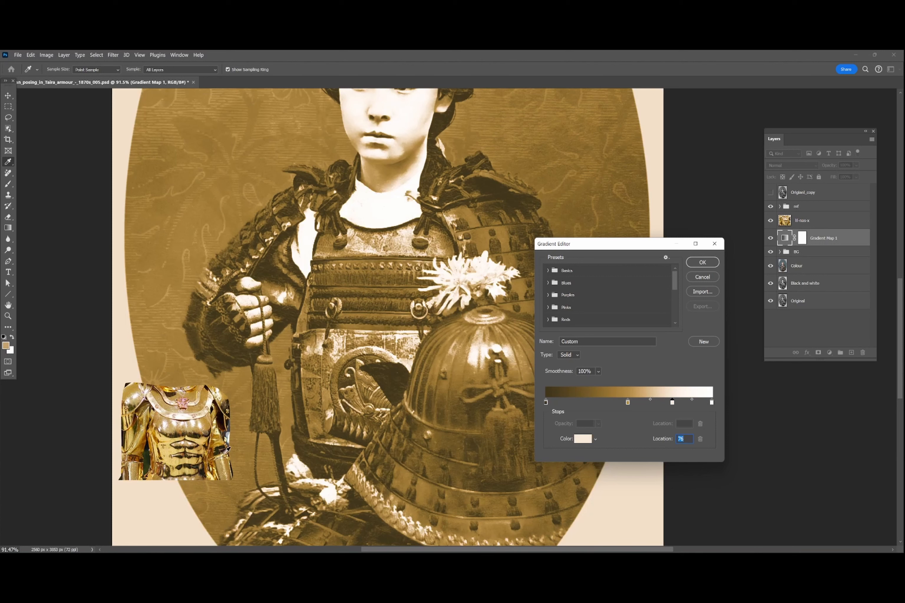
click(220, 433)
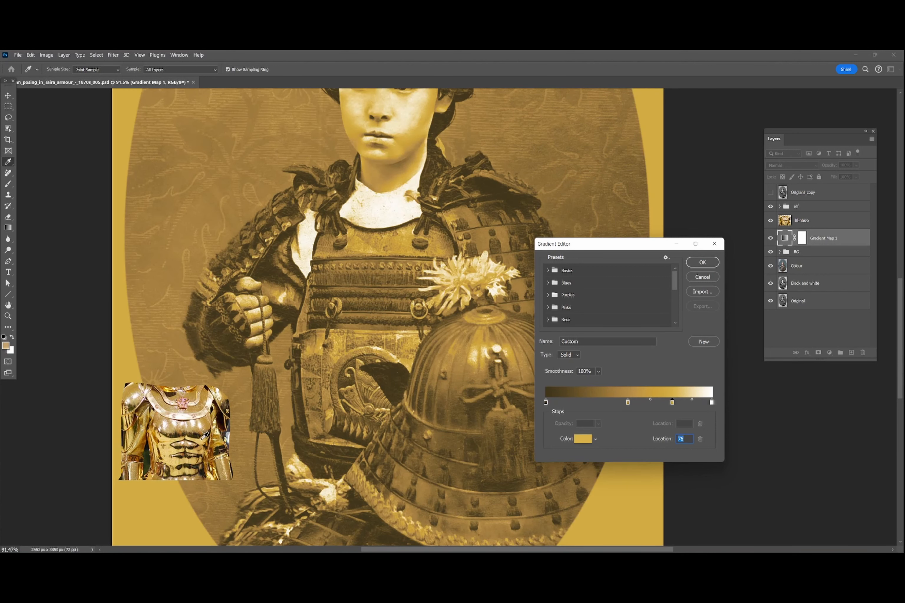
click(170, 434)
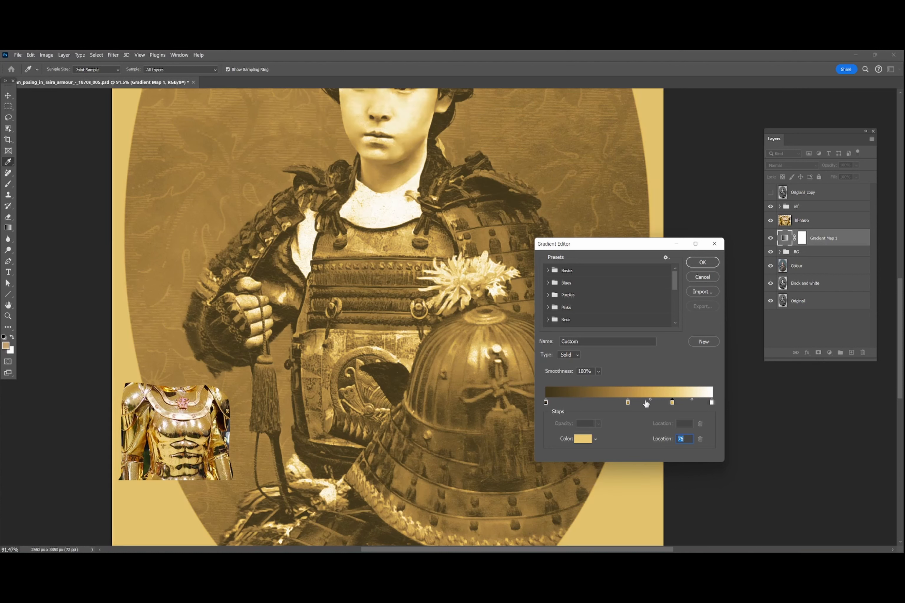
drag(671, 404, 655, 405)
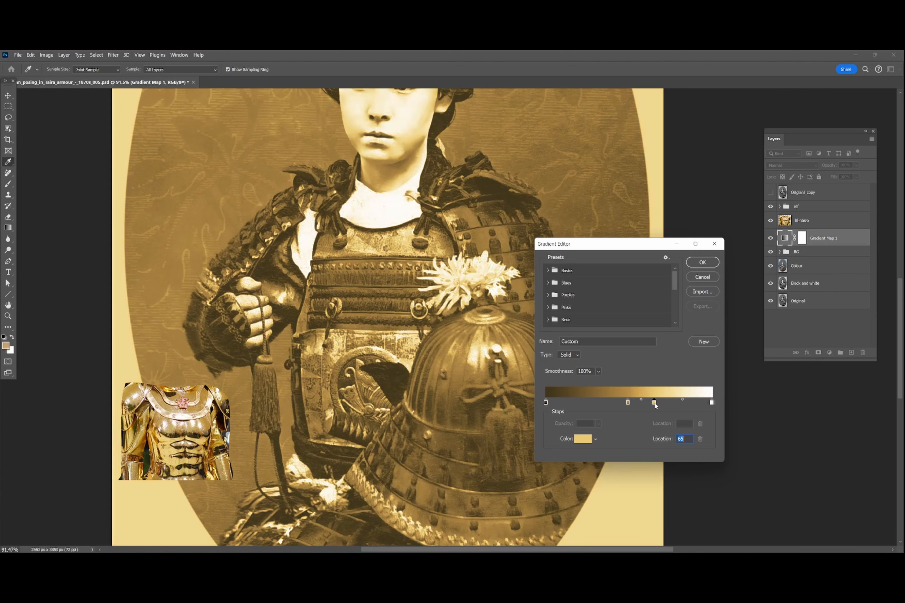
Step: Move the midtone stop to location 40, shift the dark stop inward, and set the midtone to cb9429 sampled from the gold armour
drag(628, 403, 609, 404)
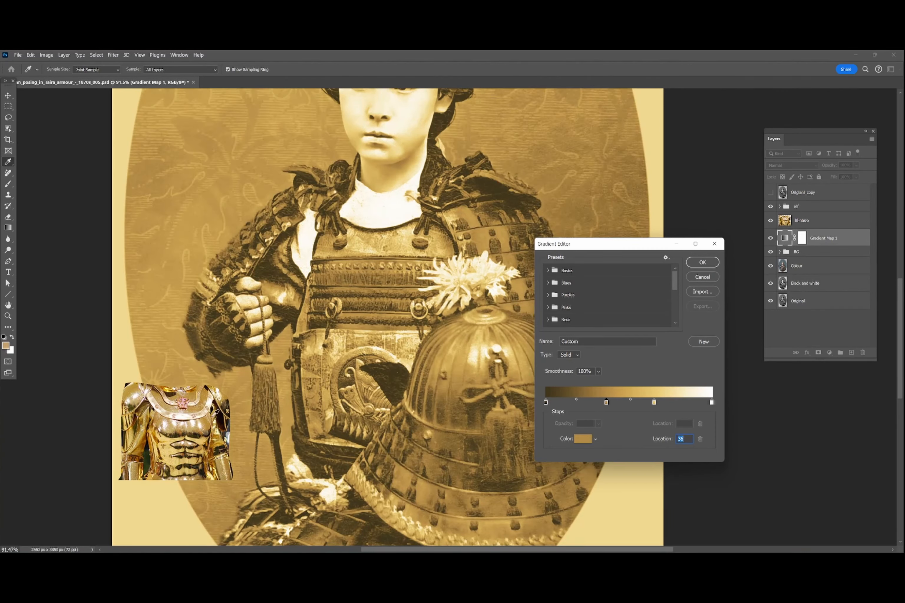
click(215, 441)
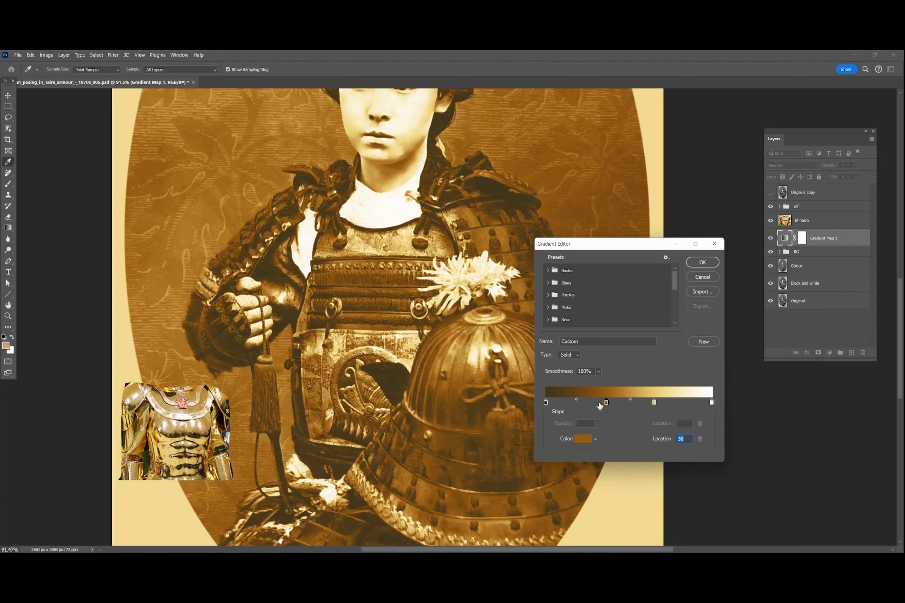
mouse_move(606, 403)
mouse_down()
mouse_move(555, 403)
mouse_move(614, 403)
mouse_up()
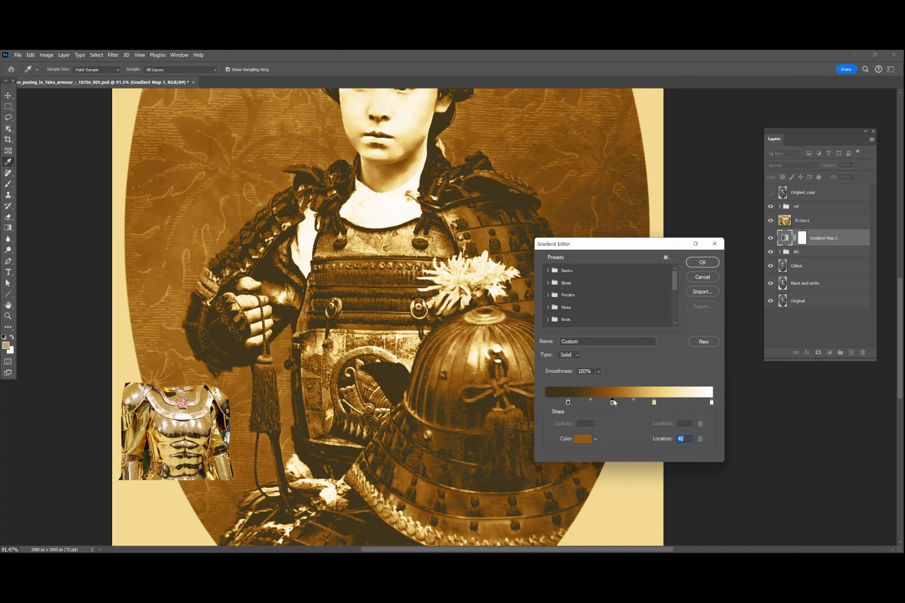
click(583, 439)
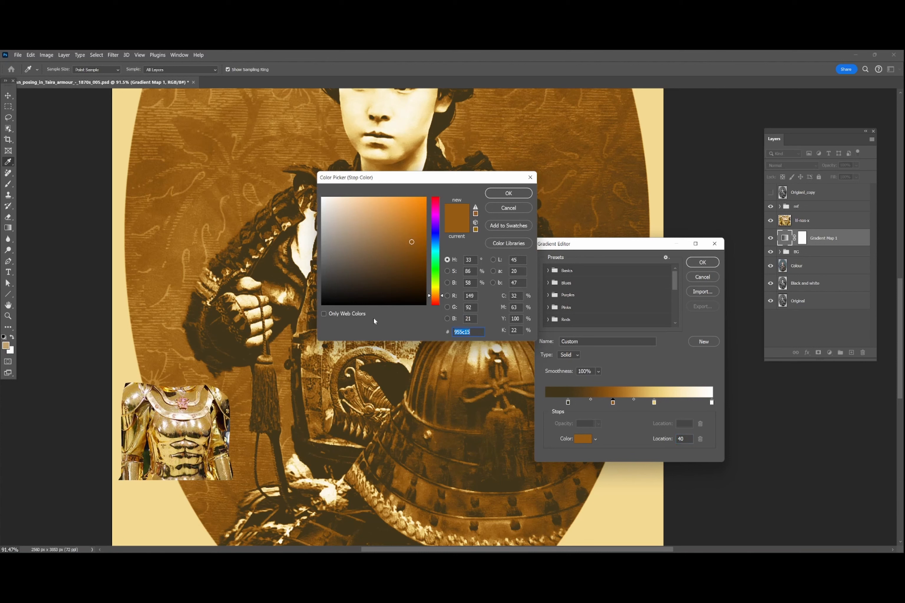
click(156, 428)
click(156, 427)
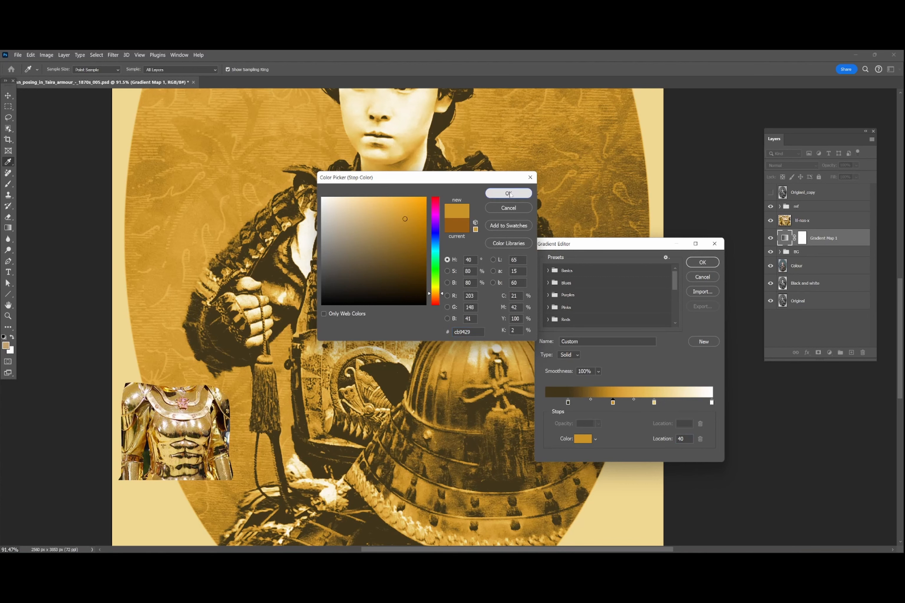
click(508, 193)
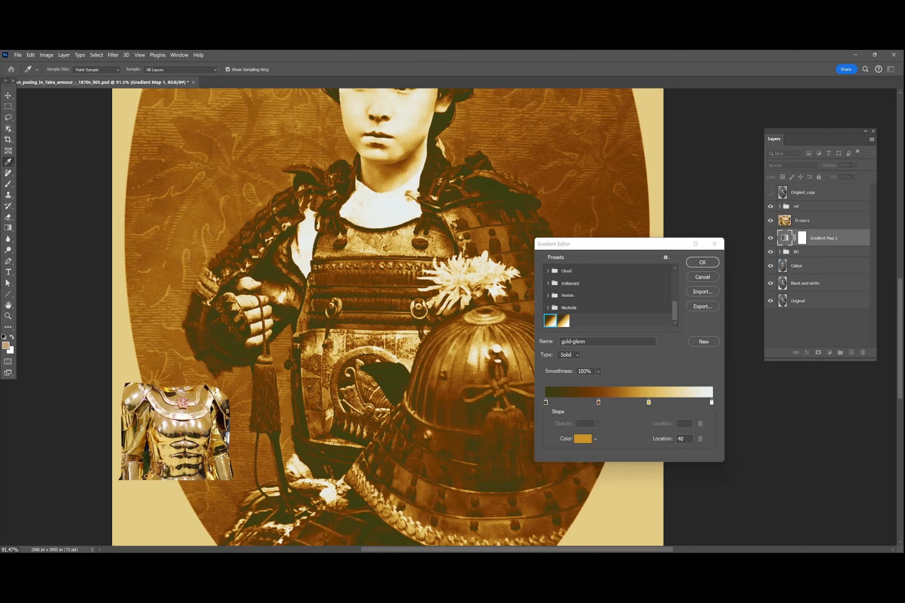
Step: Load the saved gold-glenn preset into the gradient map, inspect its brown and yellow stops, and confirm the gradient
click(599, 403)
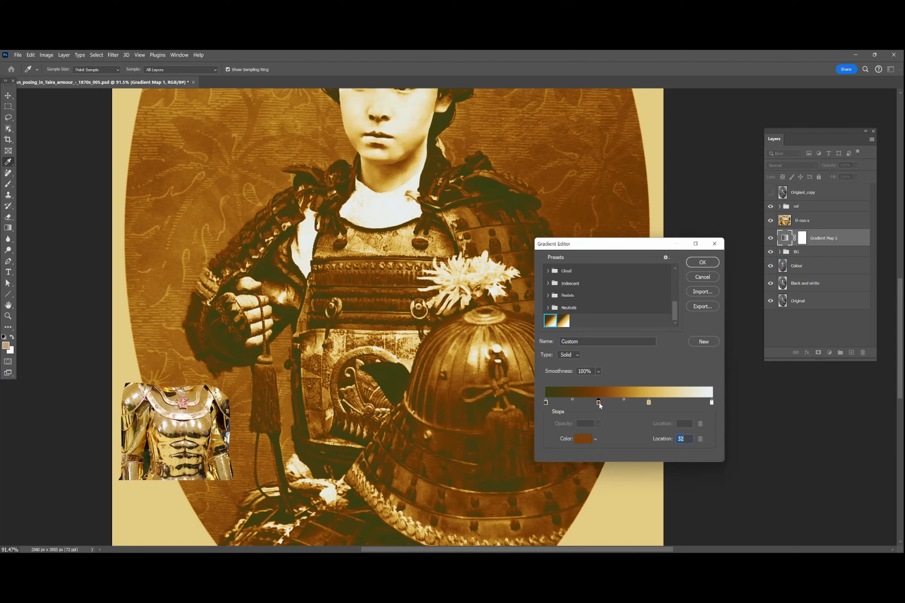
click(649, 401)
click(699, 276)
Step: Fill the Gradient Map 1 layer mask with black and keep the layer's blending mode at Normal
click(802, 238)
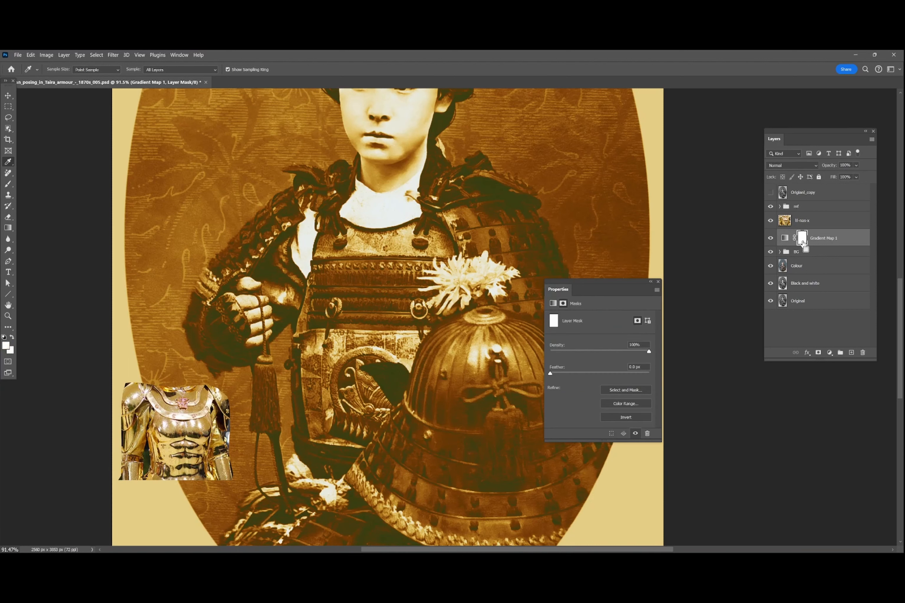
click(4, 337)
key(ctrl+BackSpace)
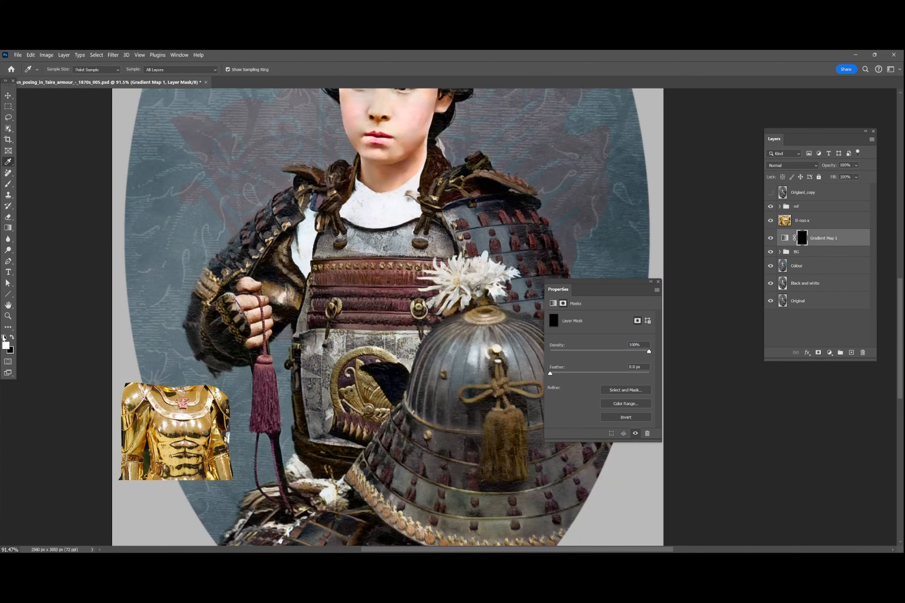
click(658, 282)
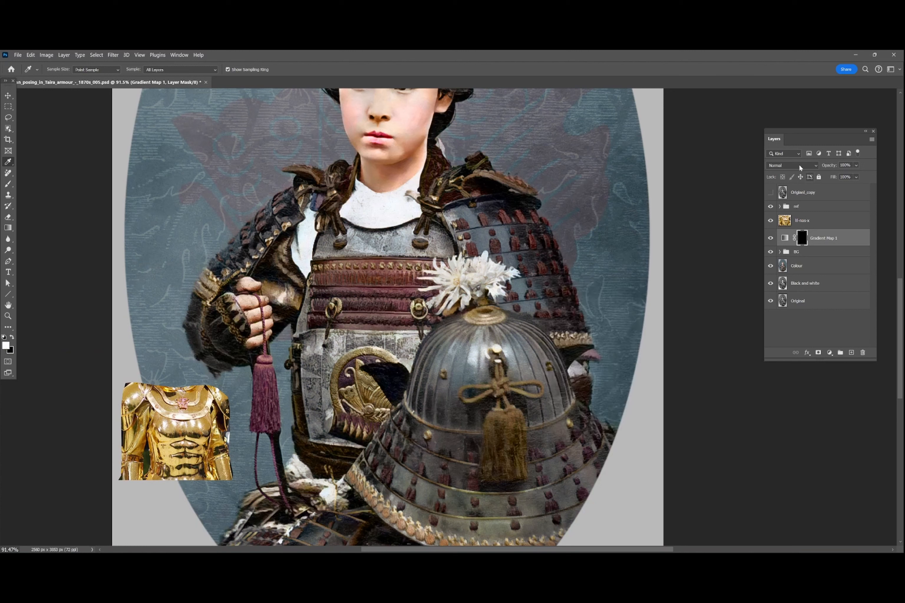
click(778, 166)
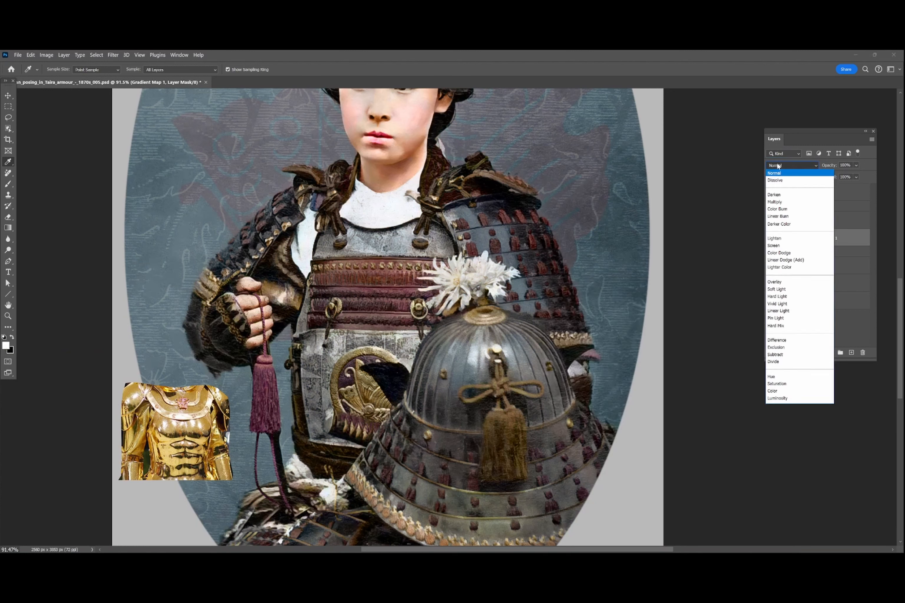
click(776, 172)
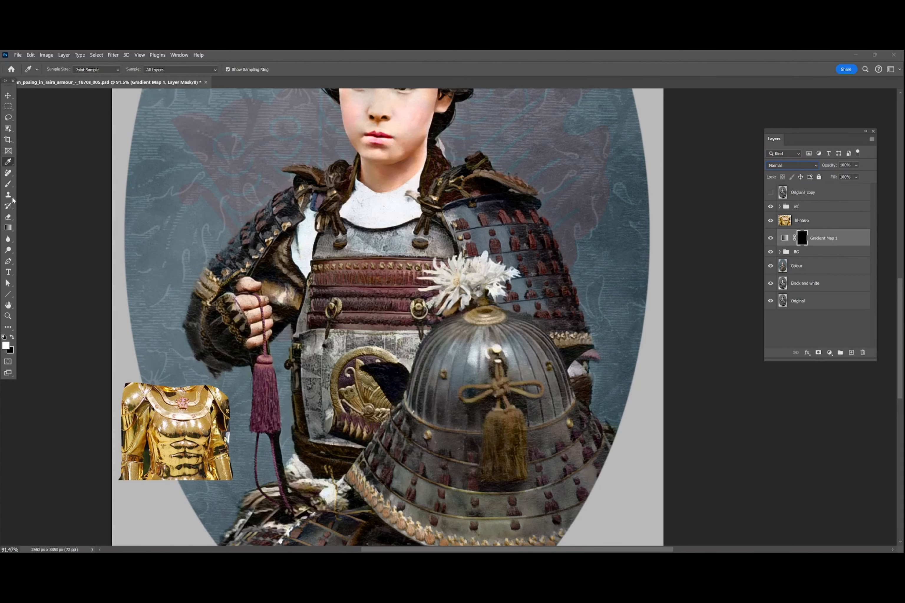
Step: Paint white on the mask with the Brush at 90% opacity to gild the small ornaments along the helmet's lower rim
click(8, 186)
scroll(446, 485, up, 4)
drag(341, 507, 493, 305)
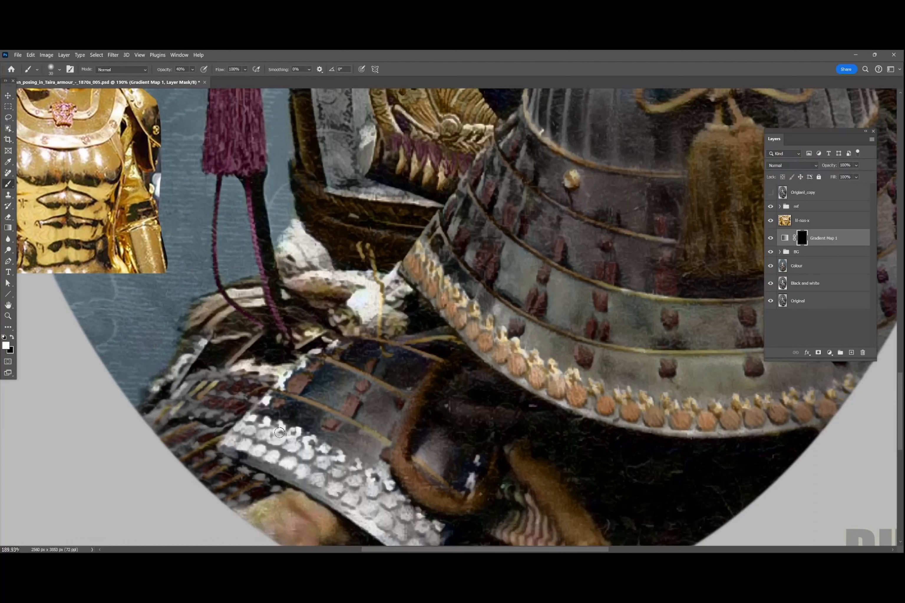
drag(259, 418, 311, 442)
drag(514, 343, 559, 378)
key(bracketleft)
drag(568, 376, 577, 376)
mouse_move(623, 403)
mouse_down()
mouse_move(648, 409)
mouse_move(642, 394)
mouse_move(668, 396)
mouse_up()
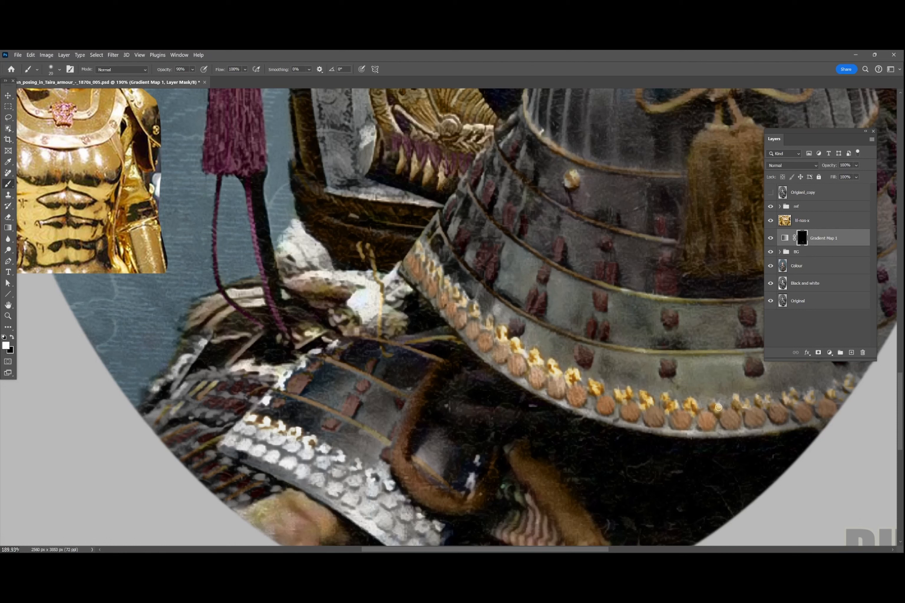
drag(762, 402, 767, 402)
mouse_move(808, 401)
mouse_down()
mouse_move(837, 400)
mouse_move(834, 389)
mouse_move(853, 381)
mouse_move(836, 388)
mouse_up()
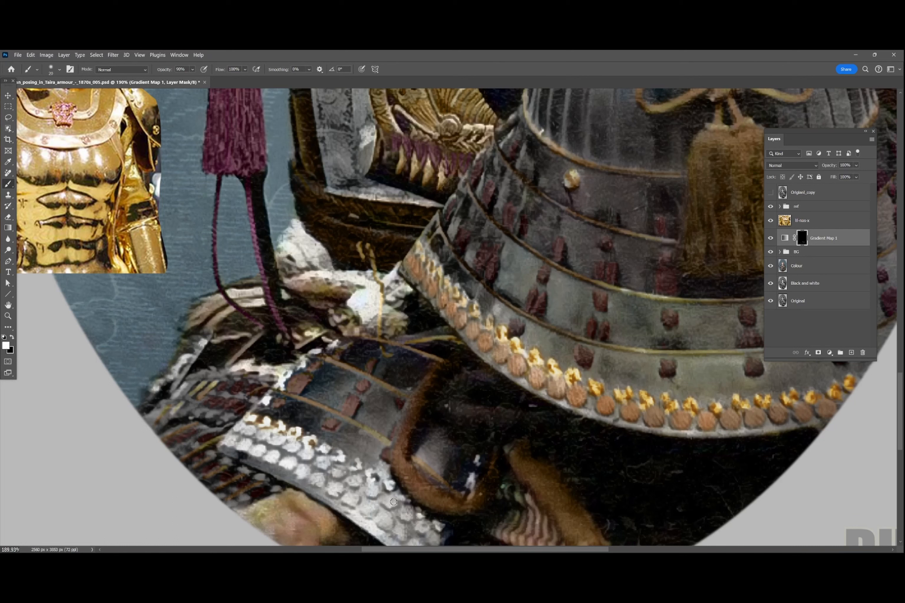
Step: Dab white on the mask over the pale lacing knots along the edge of the thigh armour to turn them gold
click(391, 486)
click(374, 476)
click(355, 466)
click(339, 455)
click(323, 449)
click(281, 426)
click(267, 424)
click(283, 387)
click(304, 365)
click(403, 498)
click(419, 514)
Step: At 50% brush opacity, reveal gold on the pointed fringe below the butterfly crest and on the crest's lower-left tip
drag(435, 327, 481, 519)
key(5)
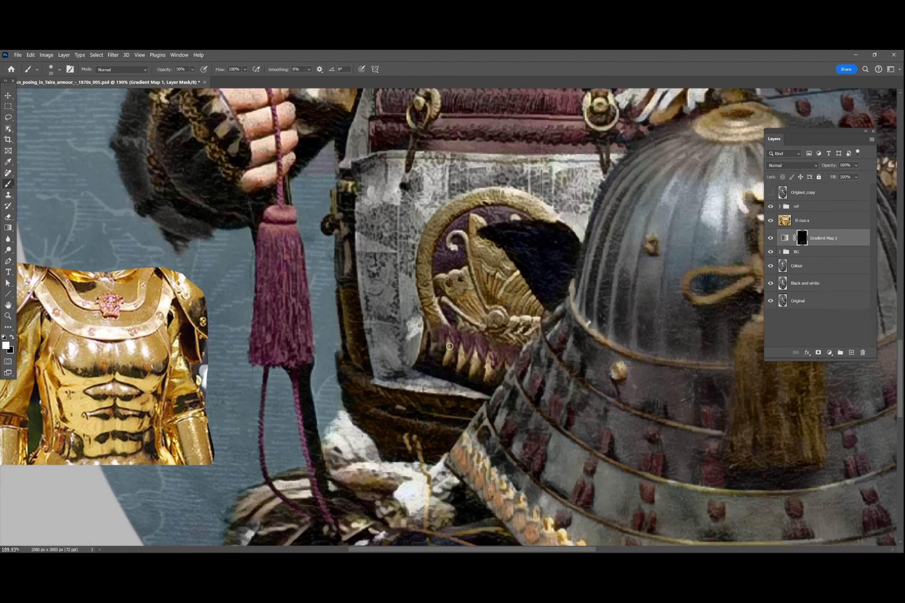
mouse_move(450, 352)
mouse_down()
mouse_move(461, 367)
mouse_move(473, 368)
mouse_move(474, 353)
mouse_move(473, 375)
mouse_move(488, 359)
mouse_move(485, 381)
mouse_up()
mouse_move(413, 327)
mouse_down()
mouse_move(415, 335)
mouse_move(414, 320)
mouse_up()
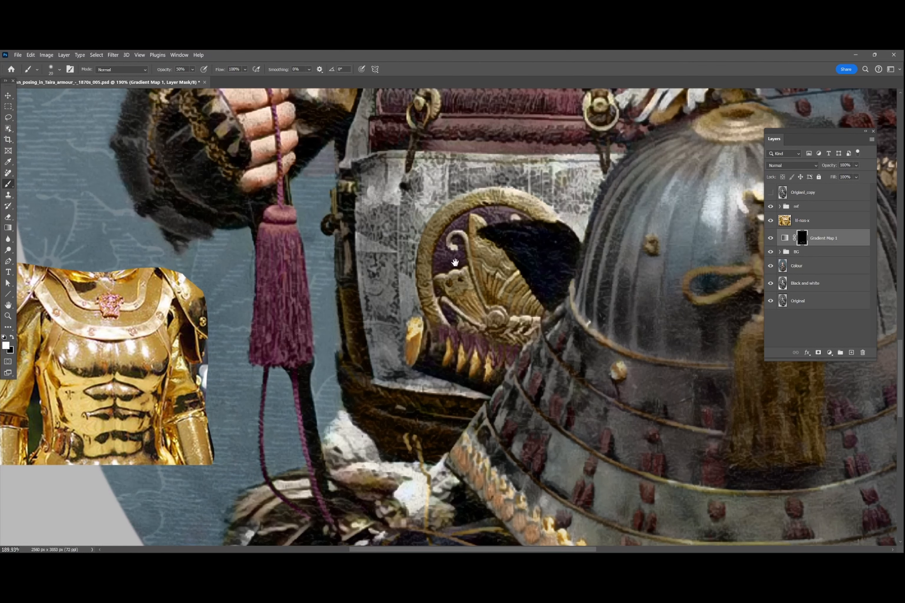
Step: Paint gold onto the breastplate's ring fitting and the row of small studs across the upper band, adjusting the brush size
scroll(458, 226, up, 5)
mouse_move(411, 320)
mouse_down()
mouse_move(424, 330)
mouse_move(416, 332)
mouse_up()
key(bracketleft)
key(bracketleft)
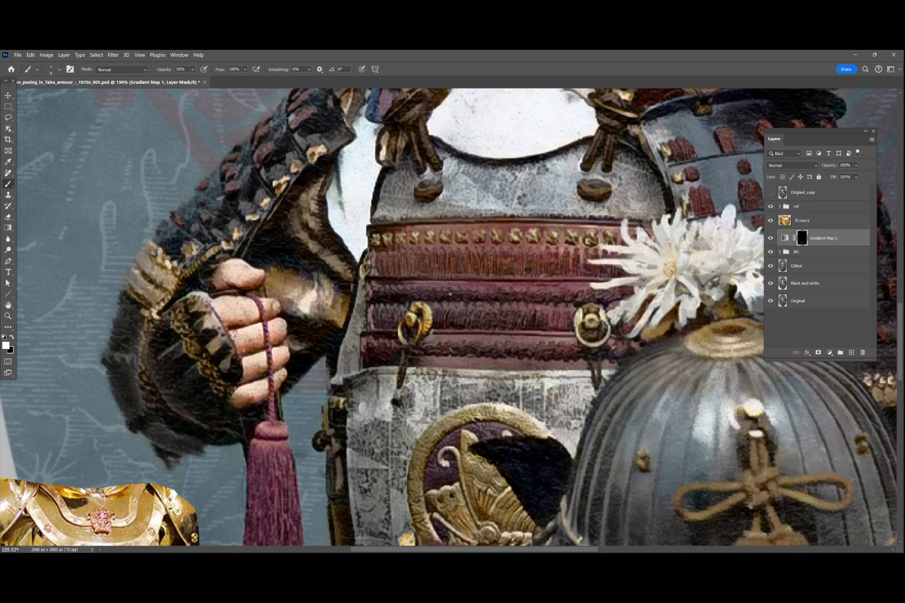
key(bracketright)
key(bracketright)
mouse_move(377, 238)
mouse_down()
mouse_move(406, 249)
mouse_move(402, 237)
mouse_move(430, 247)
mouse_move(429, 234)
mouse_move(463, 245)
mouse_move(460, 234)
mouse_move(518, 242)
mouse_move(516, 231)
mouse_move(536, 245)
mouse_move(535, 231)
mouse_move(571, 247)
mouse_move(552, 237)
mouse_move(592, 239)
mouse_up()
Step: Paint gold onto the ornaments along the sleeve and the lacing at the forearm guard's edge using a smaller brush
key(bracketleft)
drag(266, 202, 324, 150)
key(bracketright)
key(bracketleft)
mouse_move(209, 254)
mouse_down()
mouse_move(153, 310)
mouse_move(144, 342)
mouse_up()
Step: Compare the whole portrait with and without the Gradient Map 1 layer
scroll(268, 337, down, 3)
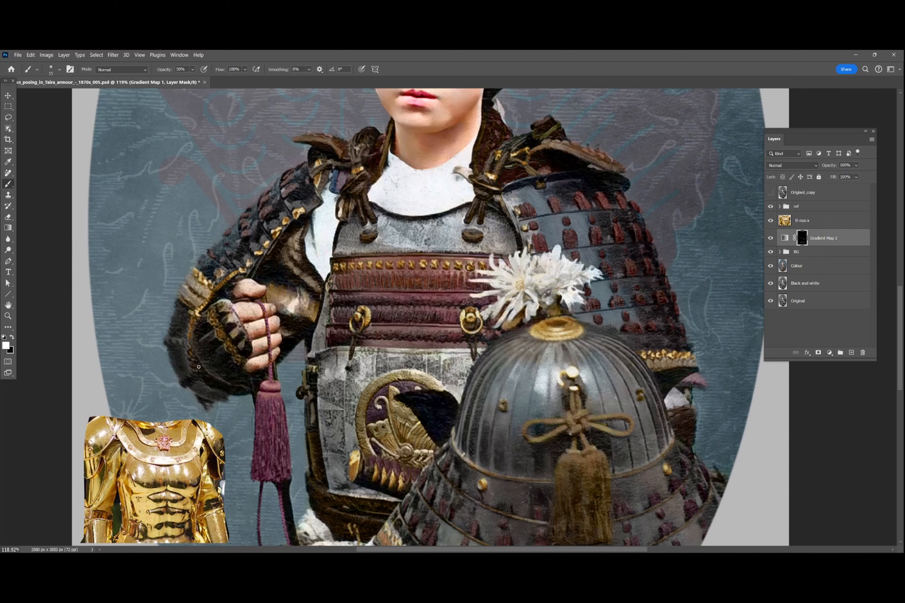
scroll(203, 376, down, 6)
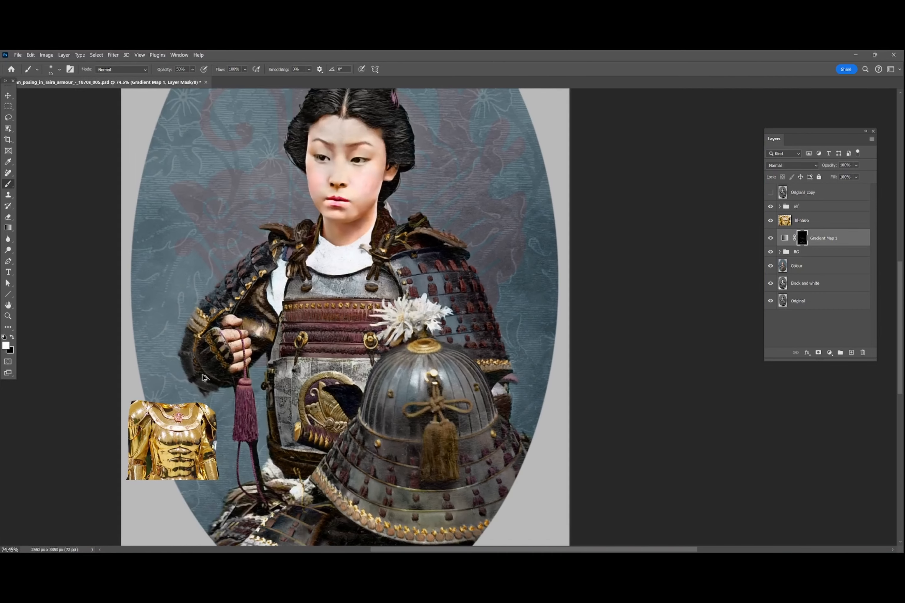
drag(345, 437, 413, 392)
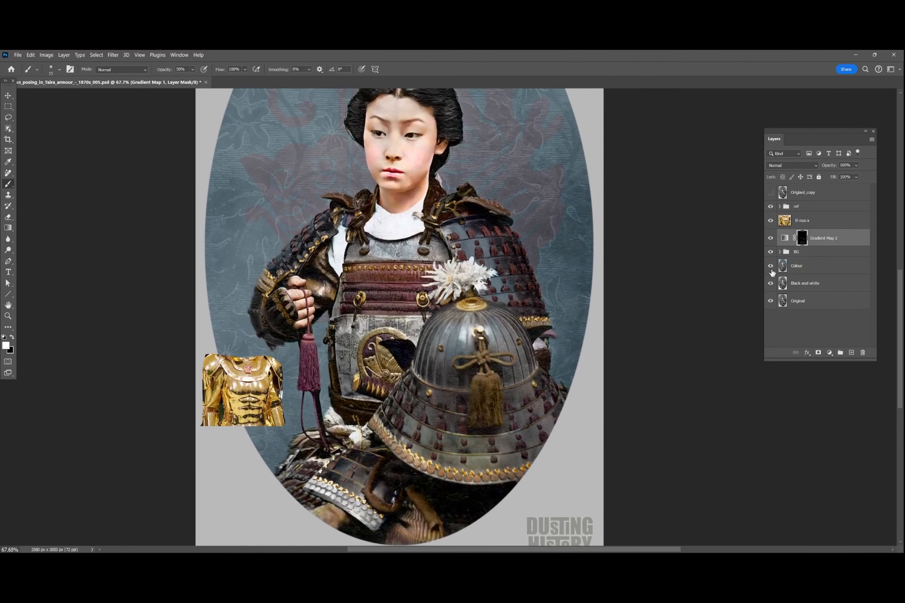
click(769, 239)
click(769, 239)
click(769, 239)
click(770, 239)
Step: Try different Fill values on the Gradient Map 1 layer and return it to 100%
drag(845, 175, 853, 177)
drag(858, 176, 859, 175)
drag(860, 176, 873, 176)
Step: Set up a black brush at size 250 and 14% opacity on the Gradient Map 1 mask for softening the gold
click(802, 238)
click(12, 337)
click(192, 69)
click(189, 79)
drag(597, 518, 615, 518)
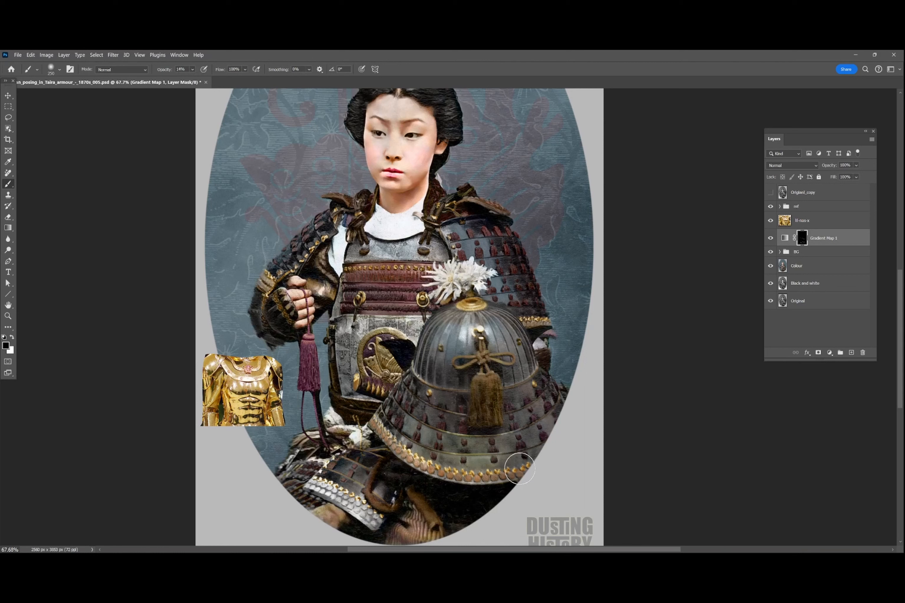